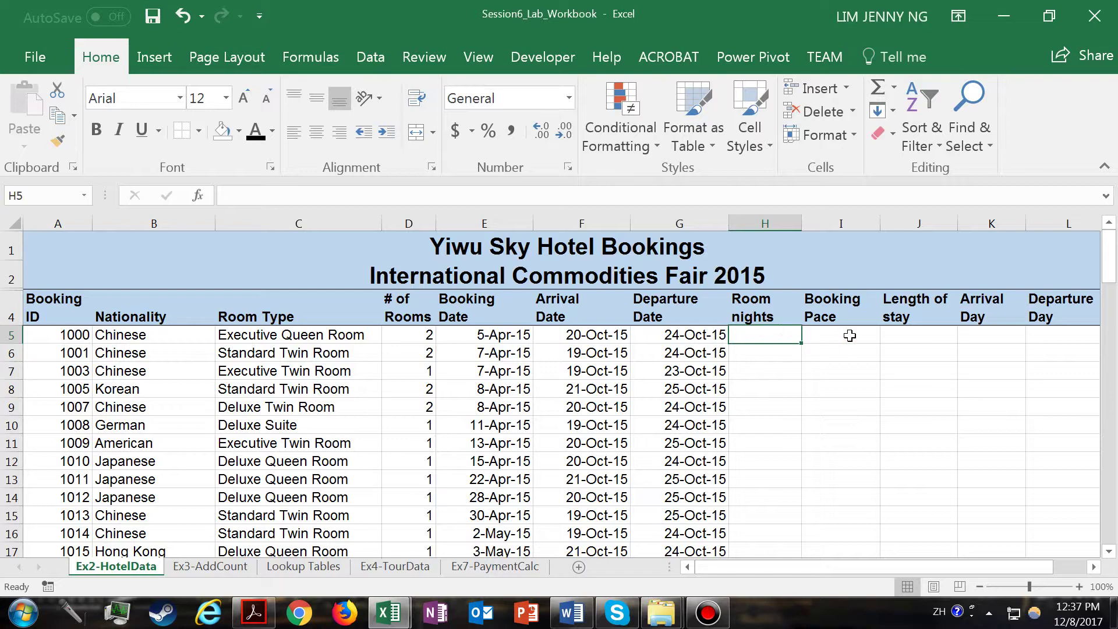
left_click(849, 335)
left_click(907, 336)
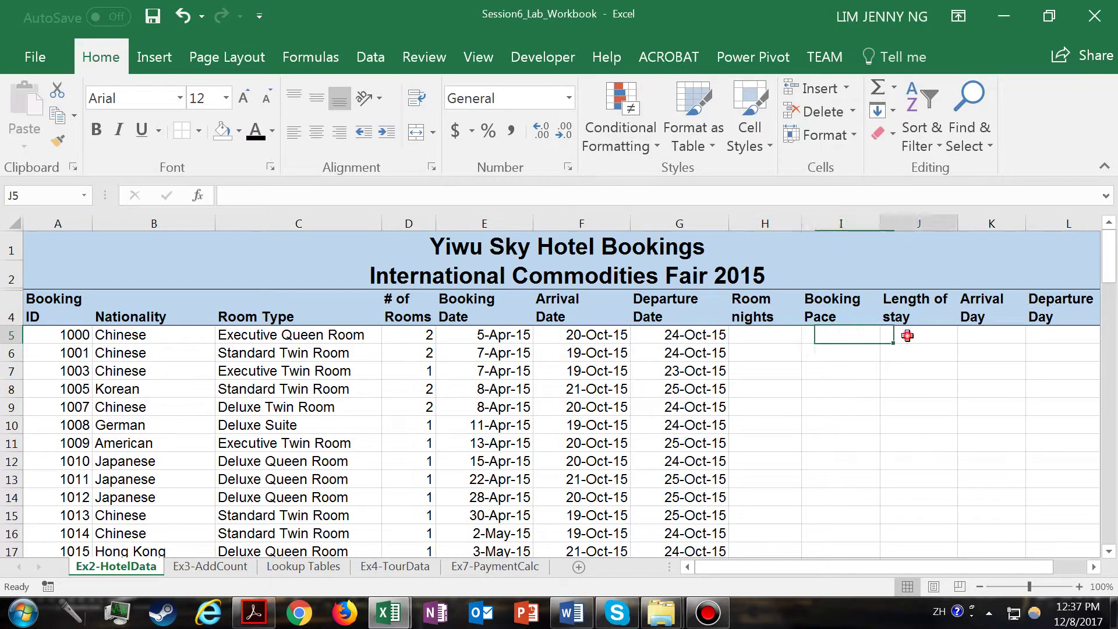
left_click(987, 340)
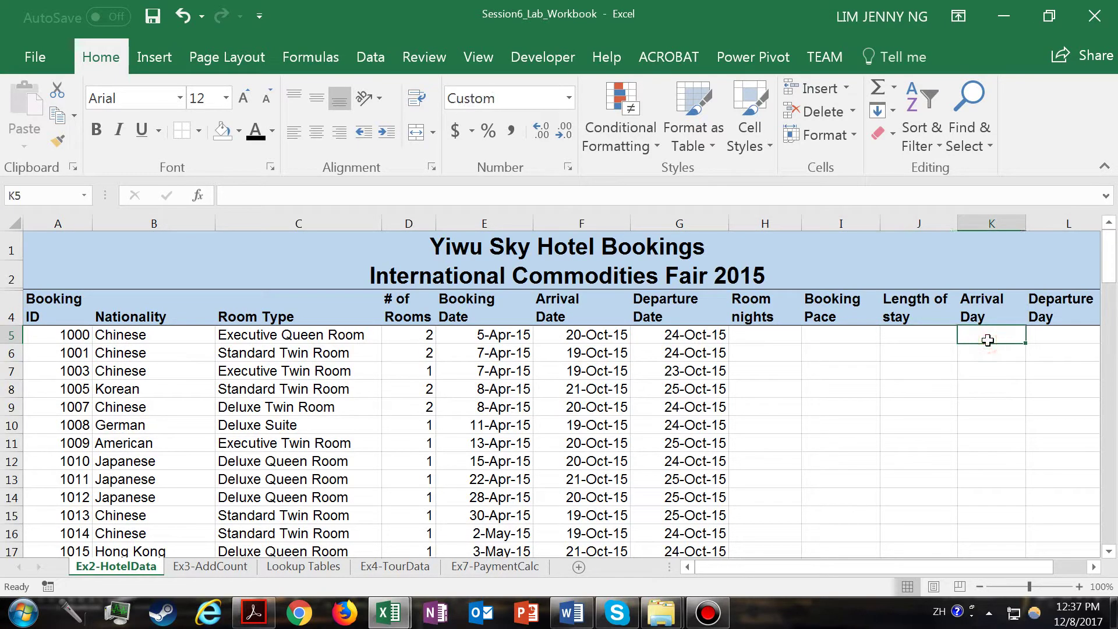
left_click(1052, 336)
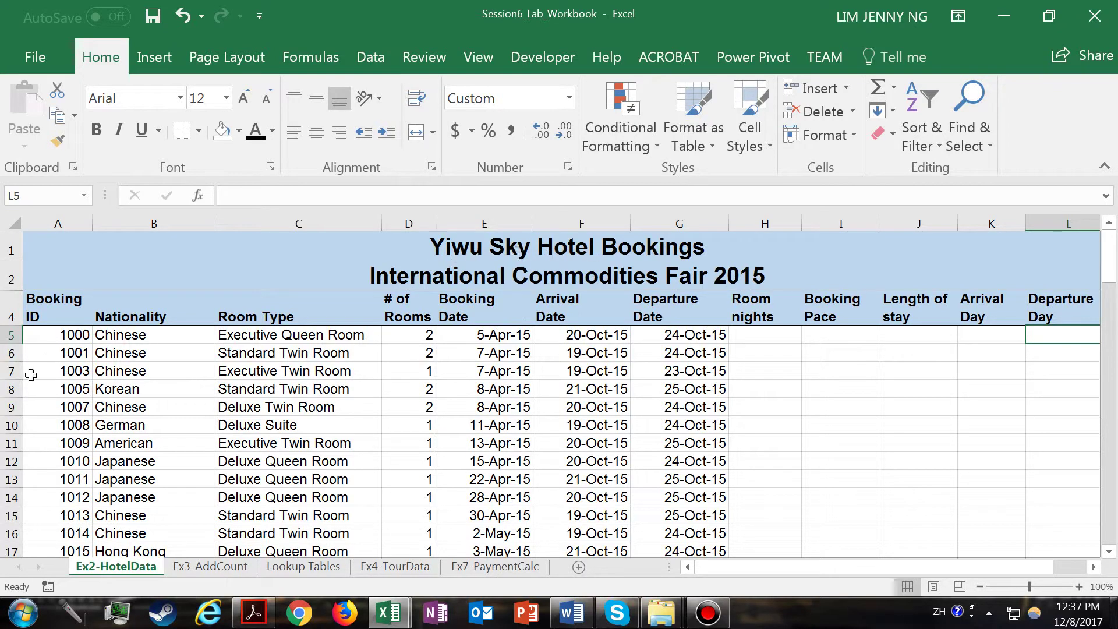
left_click_drag(1112, 279, 1114, 250)
Calculate the first booking's room nights in H5 with the formula =(G5-F5)*D5.
left_click(777, 336)
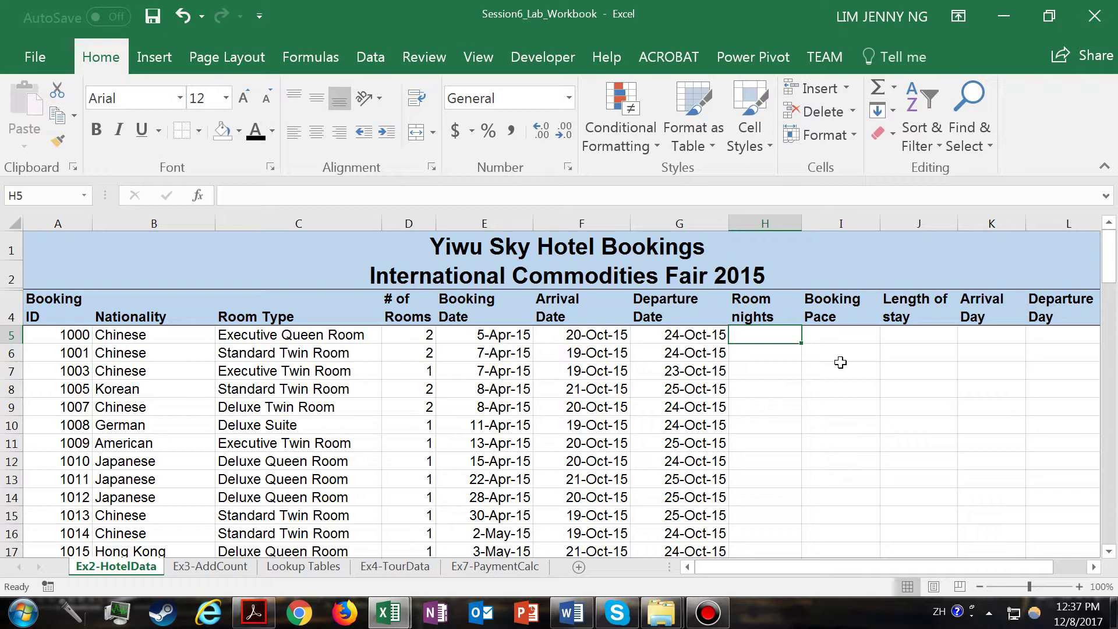
type("=")
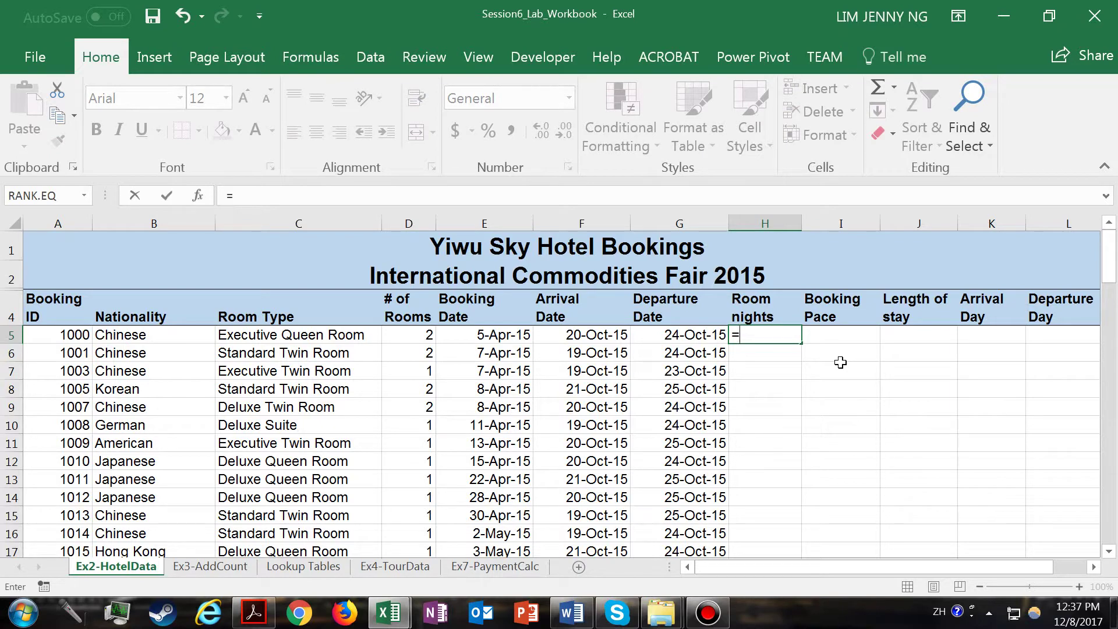
left_click(674, 334)
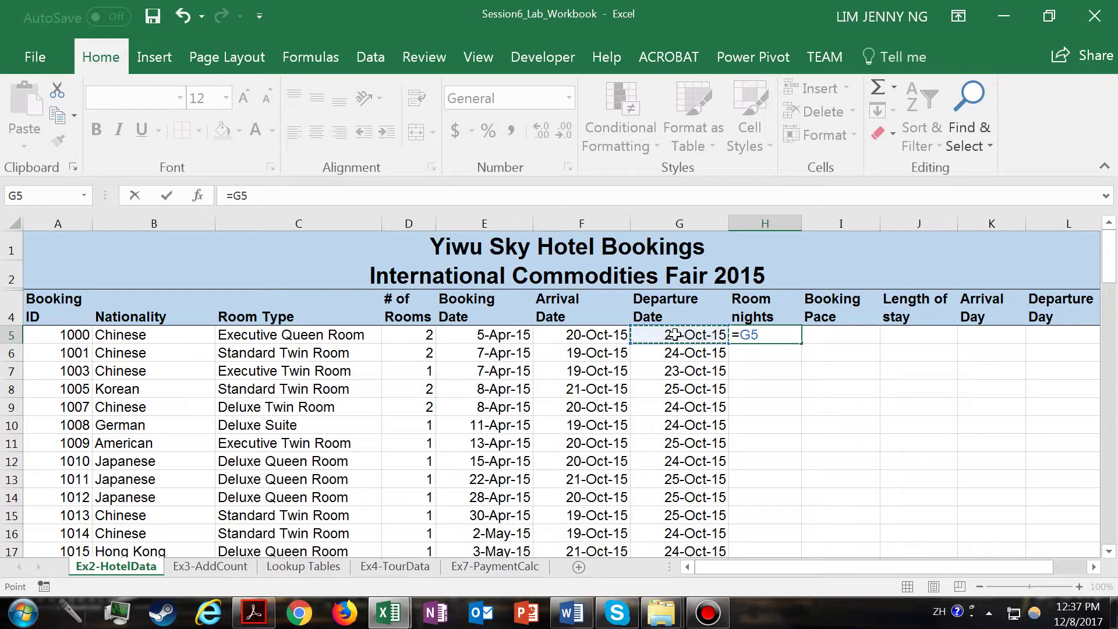
type("-")
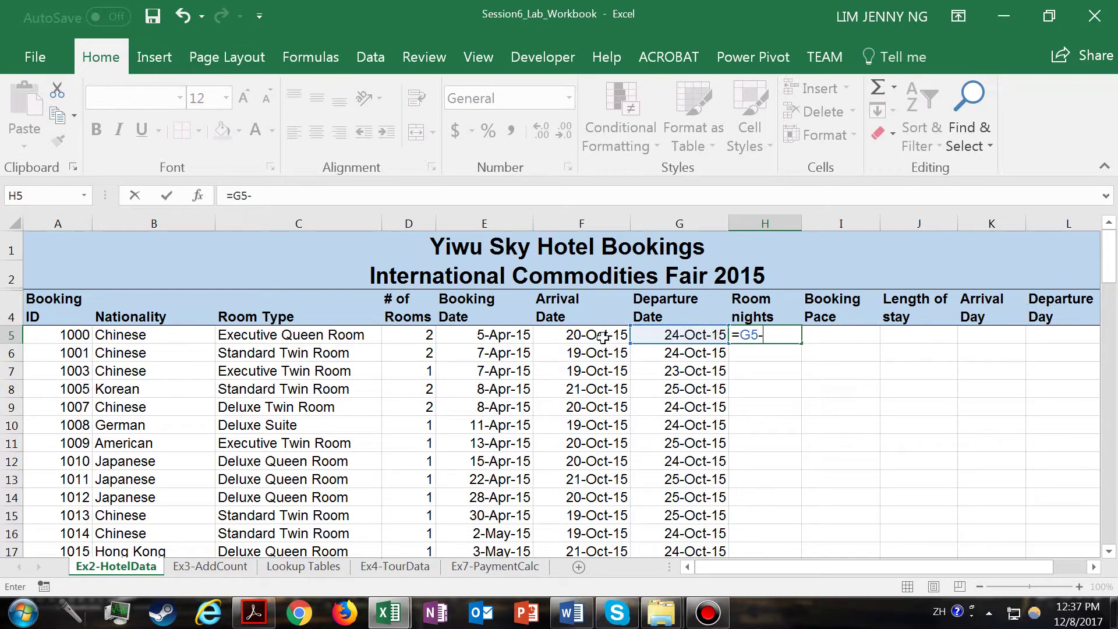
left_click(600, 336)
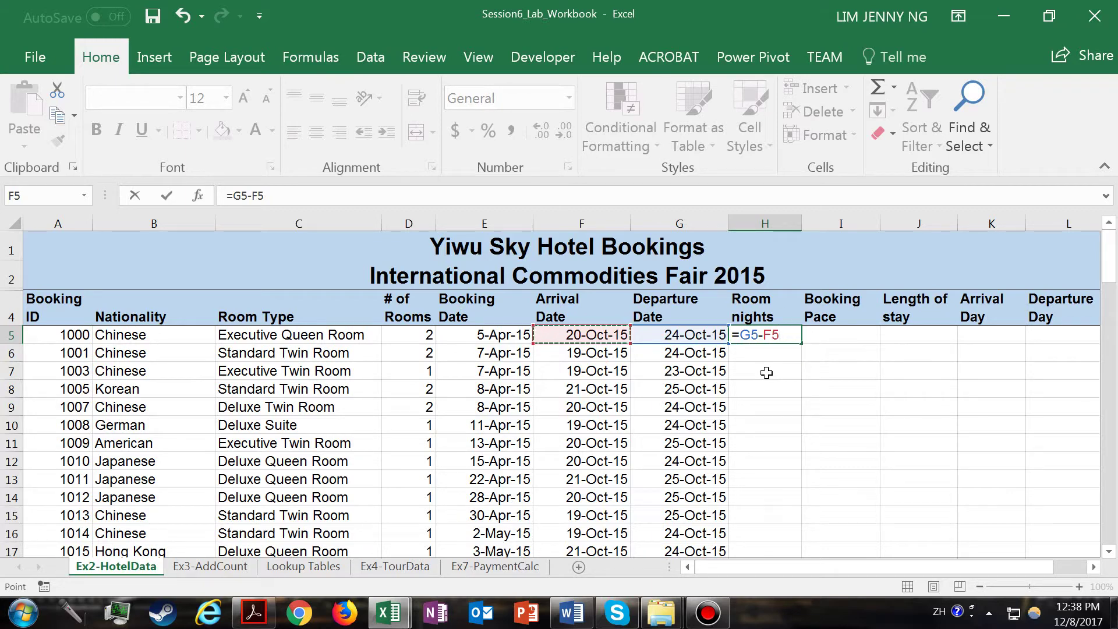
left_click(736, 334)
type("(")
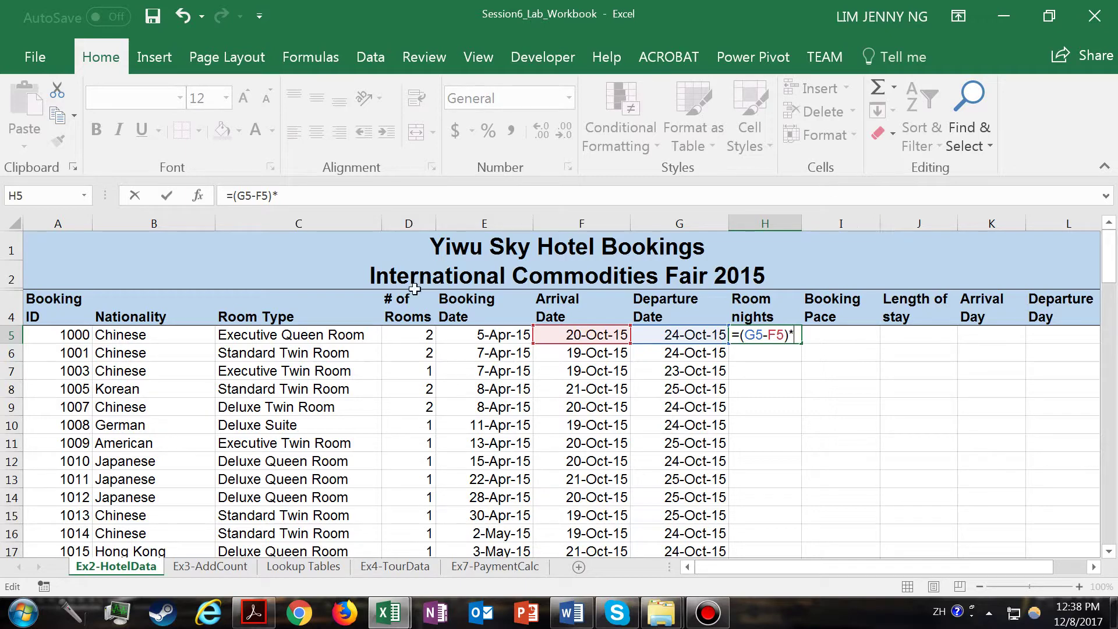
left_click(417, 336)
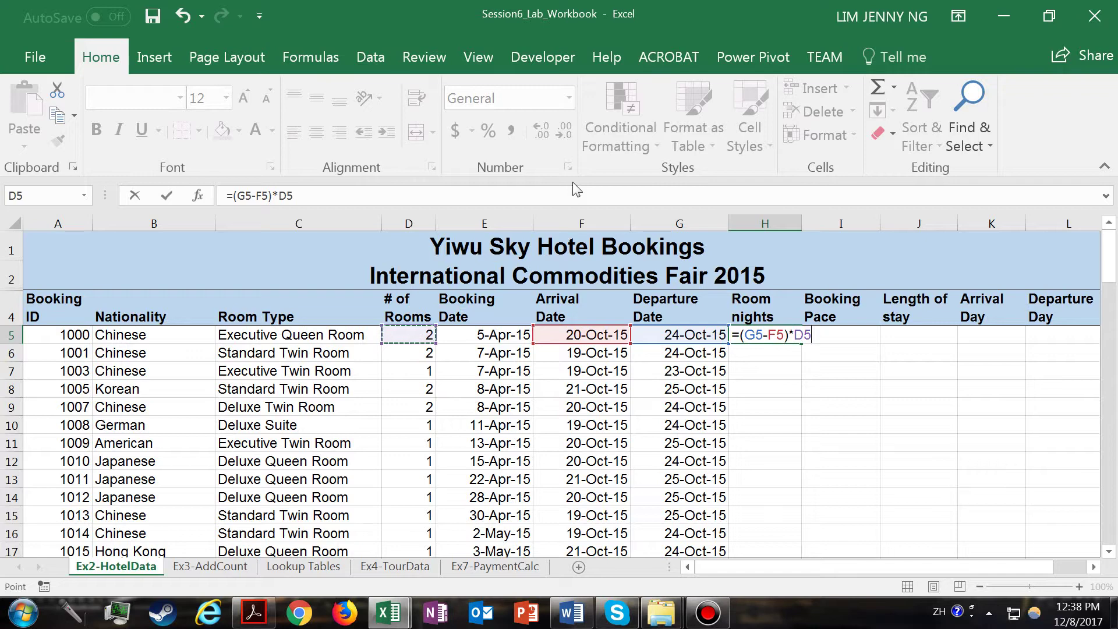
key("Return")
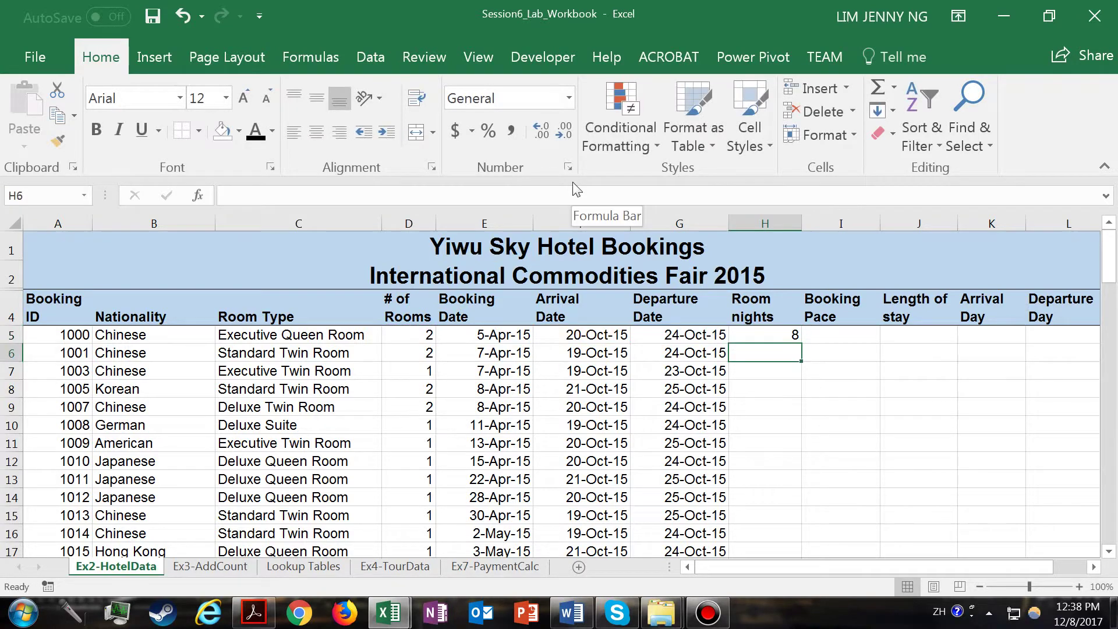
Copy the Room nights formula from H5 down through the last booking in row 95.
left_click(786, 341)
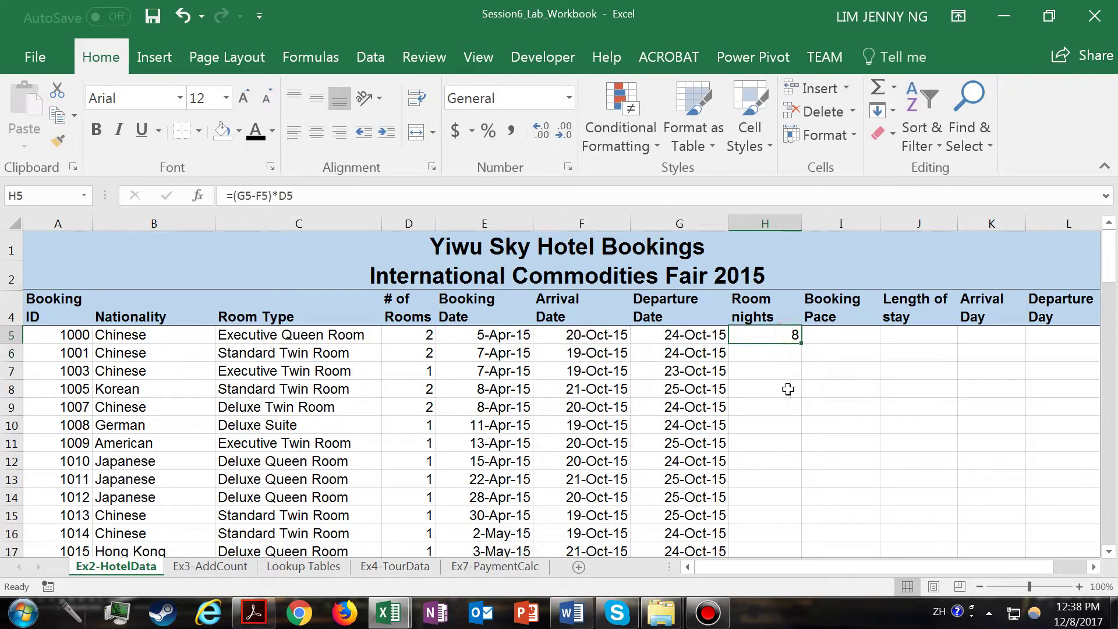
double_click(784, 336)
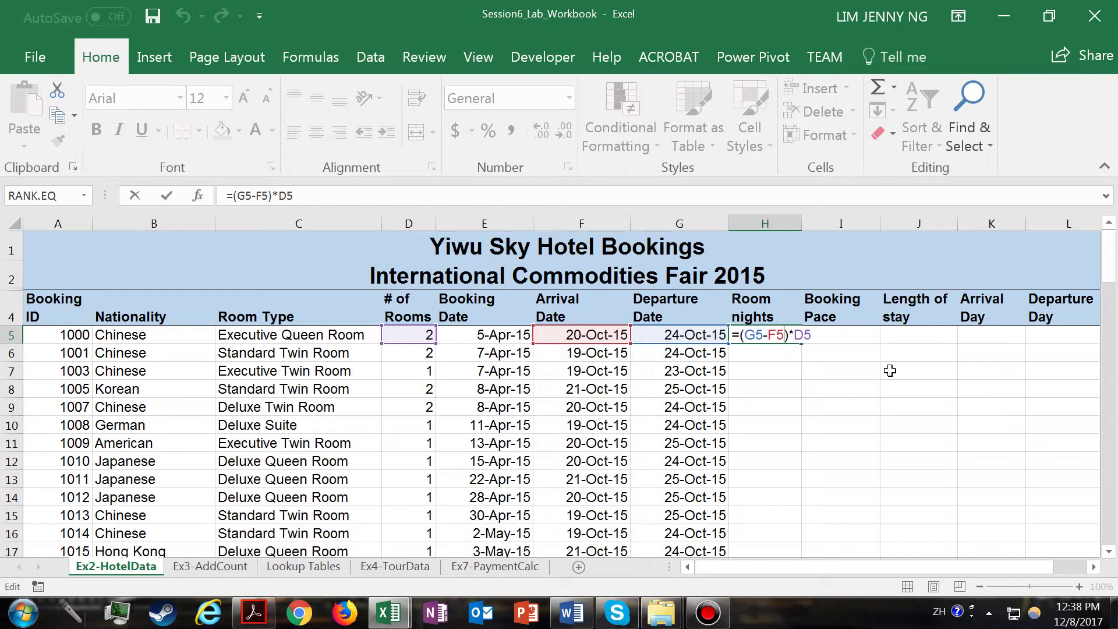
key("Return")
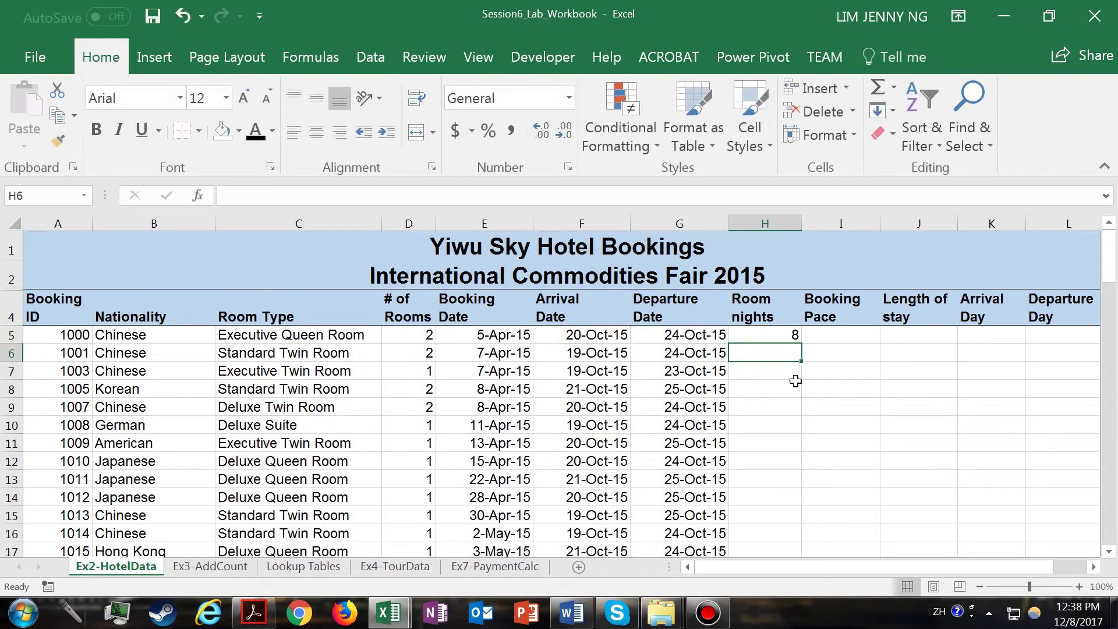
left_click(780, 336)
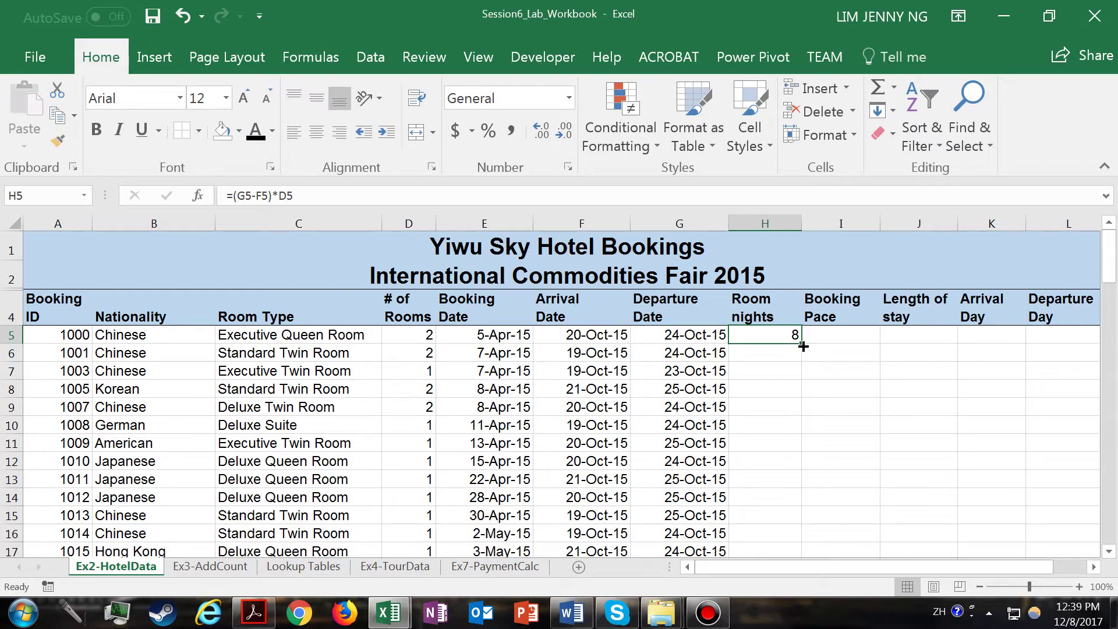
left_click_drag(802, 343, 794, 499)
left_click_drag(1112, 475, 1115, 236)
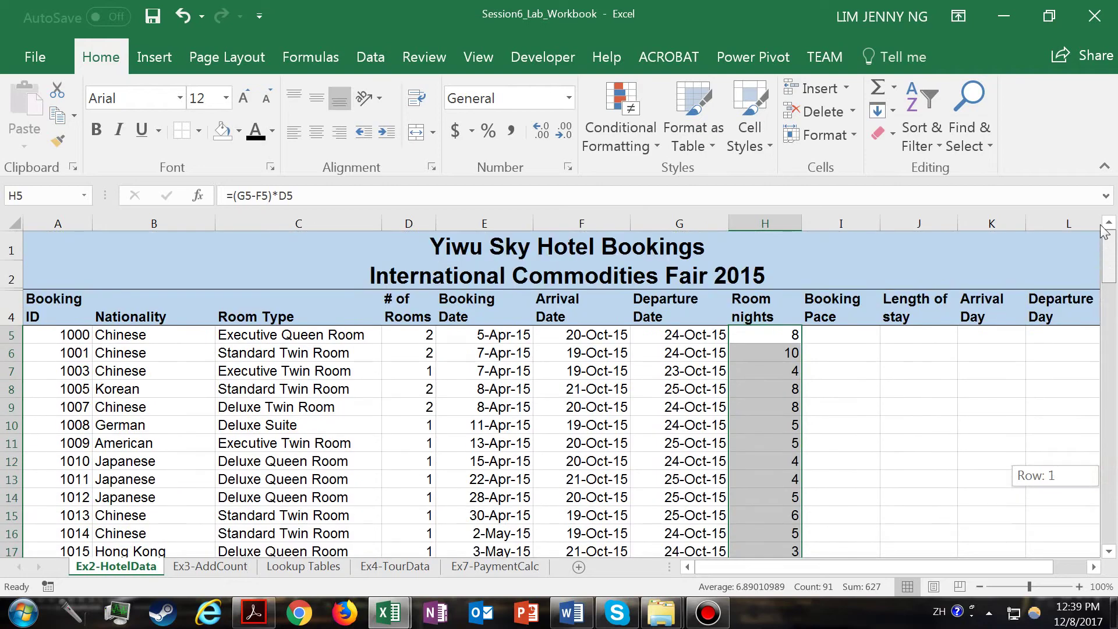
Calculate the first booking's booking pace in I5 with the formula =F5-E5.
left_click(855, 341)
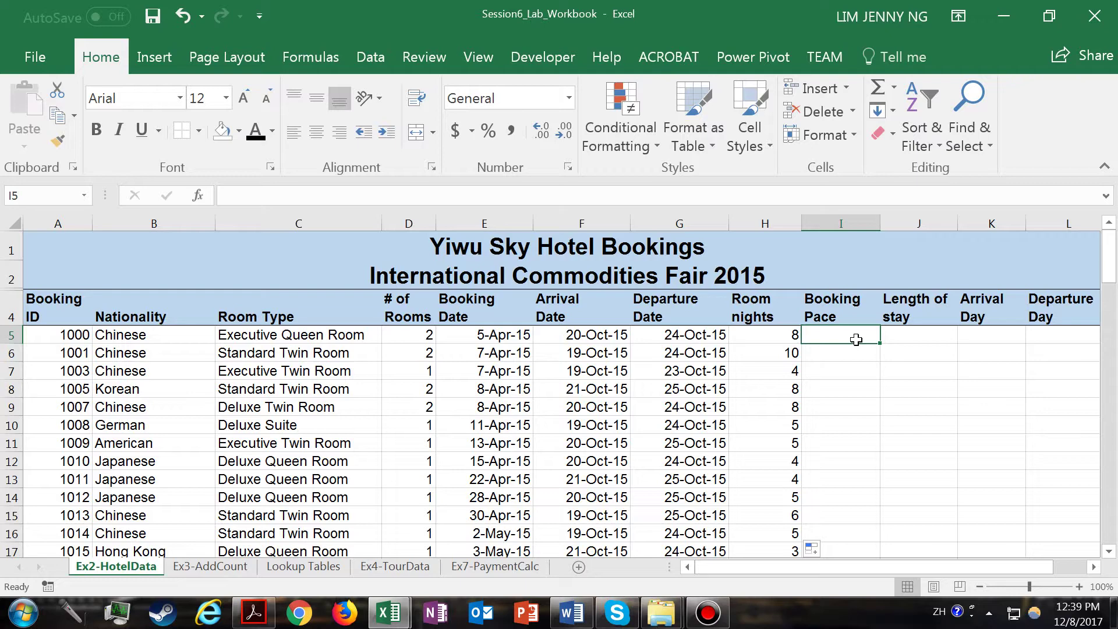
type("=")
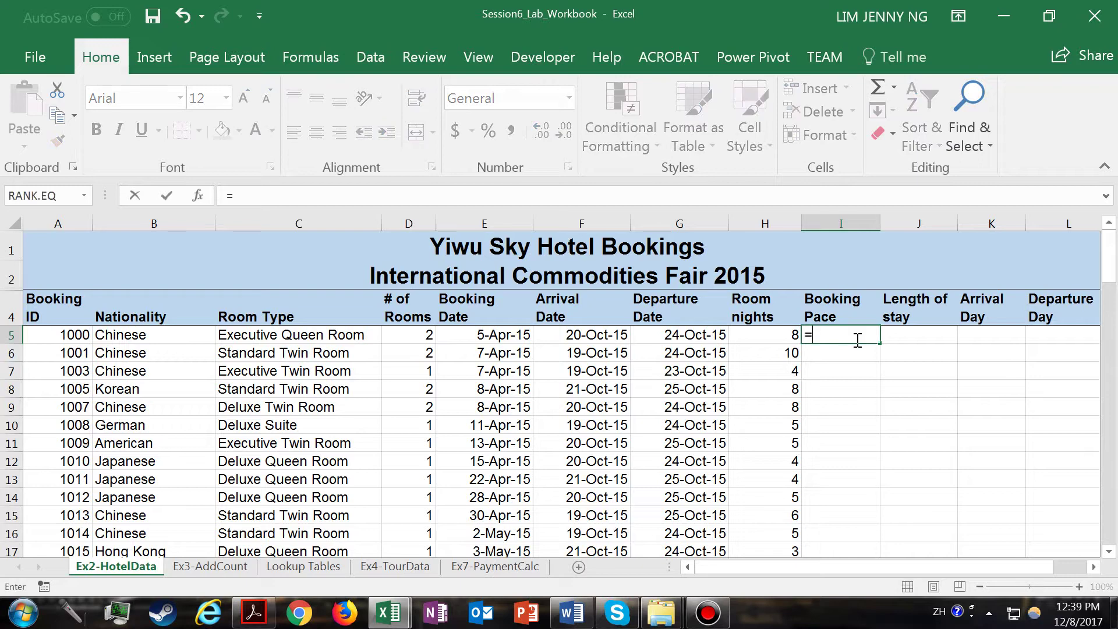
left_click(593, 336)
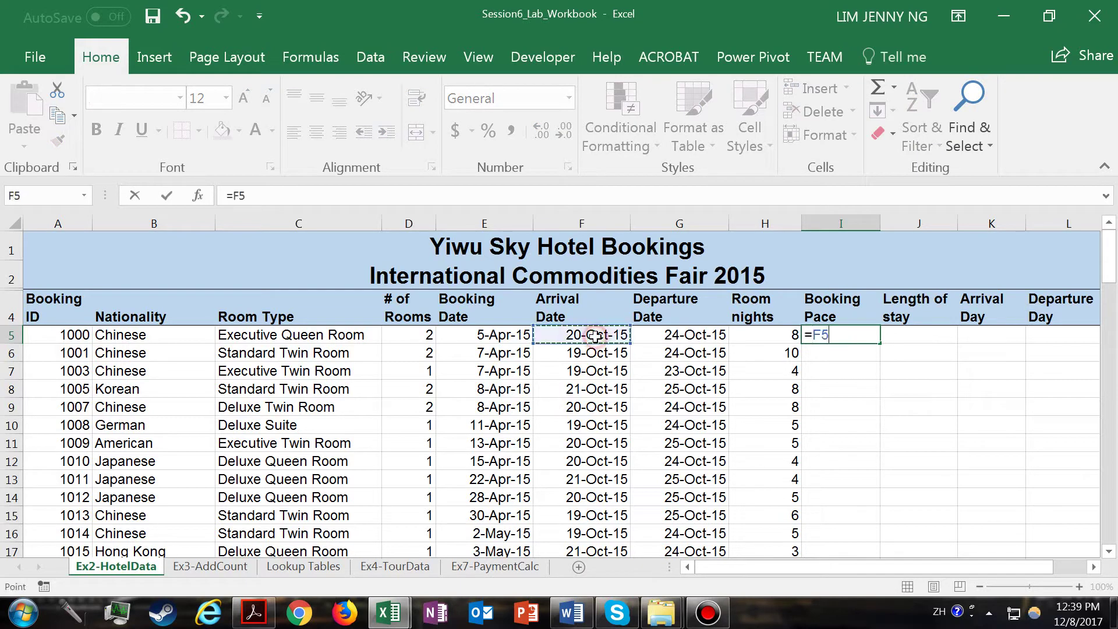
type("-")
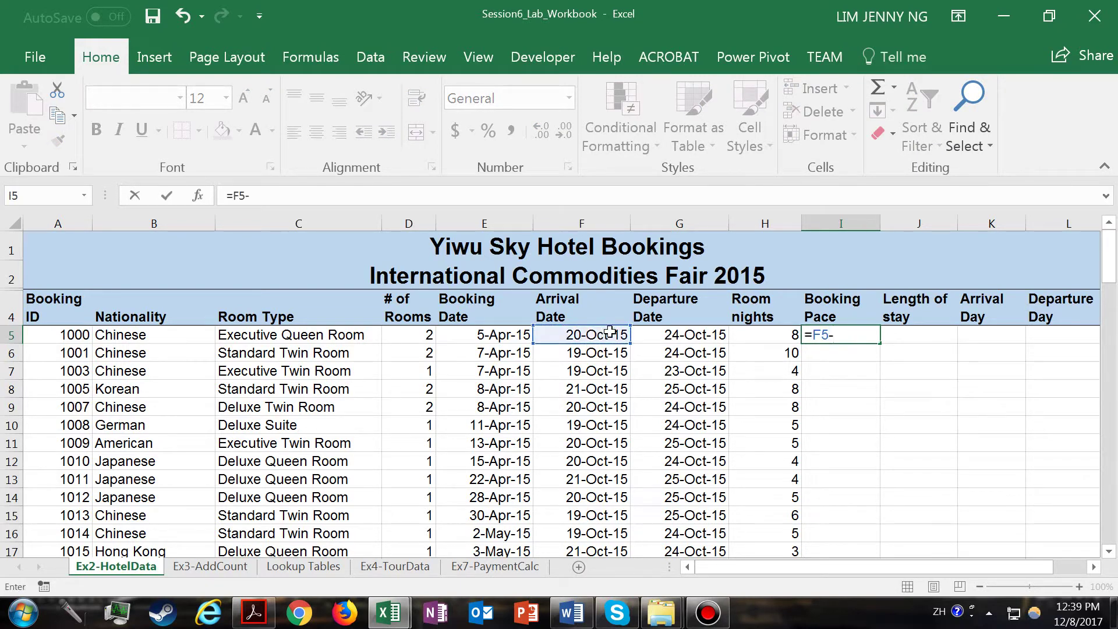
left_click(494, 335)
key("Return")
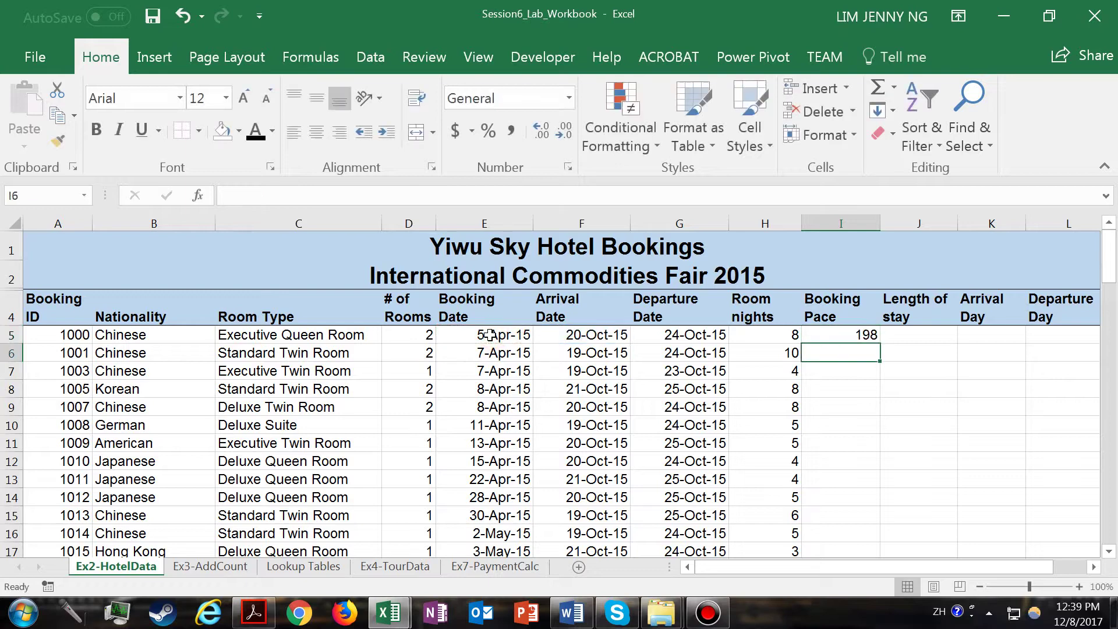
Copy the Booking Pace formula from I5 down through the last booking in row 95.
left_click(867, 334)
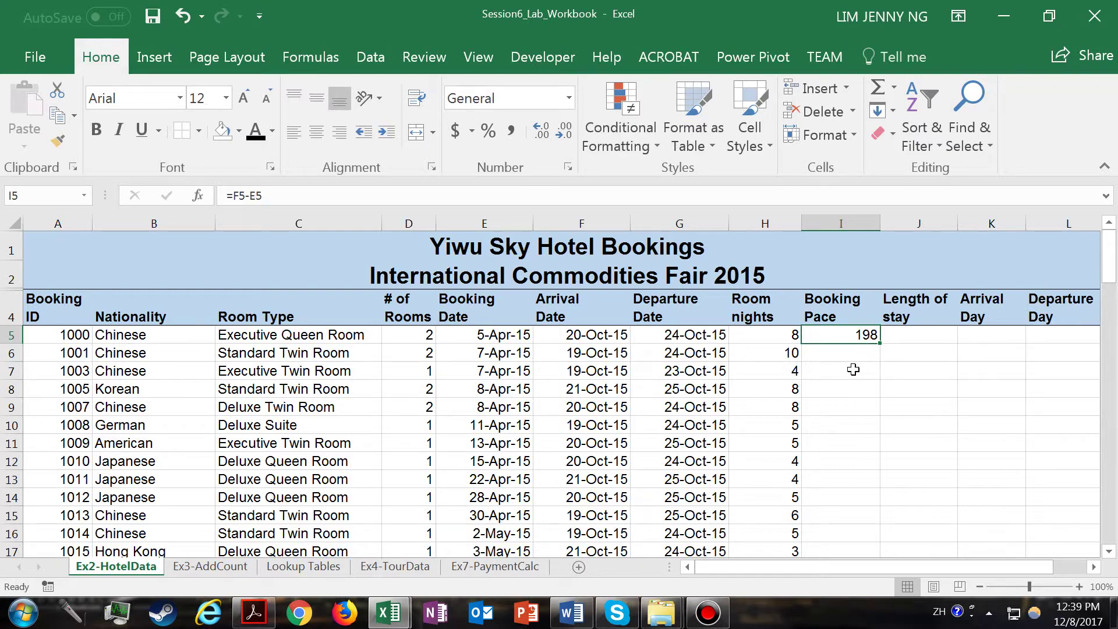
double_click(859, 336)
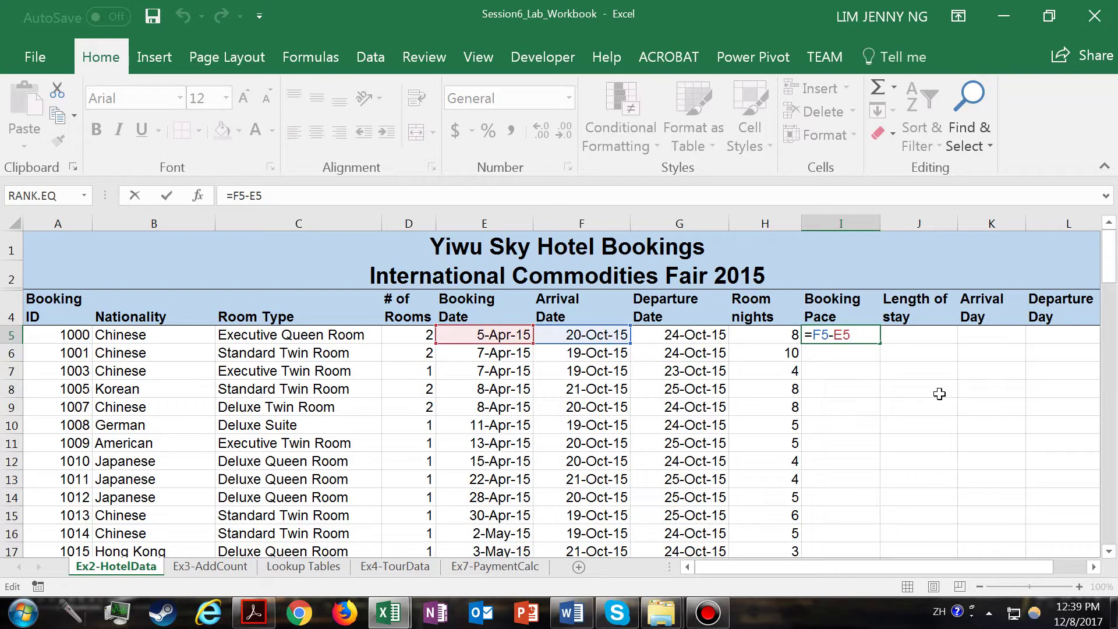
key("Return")
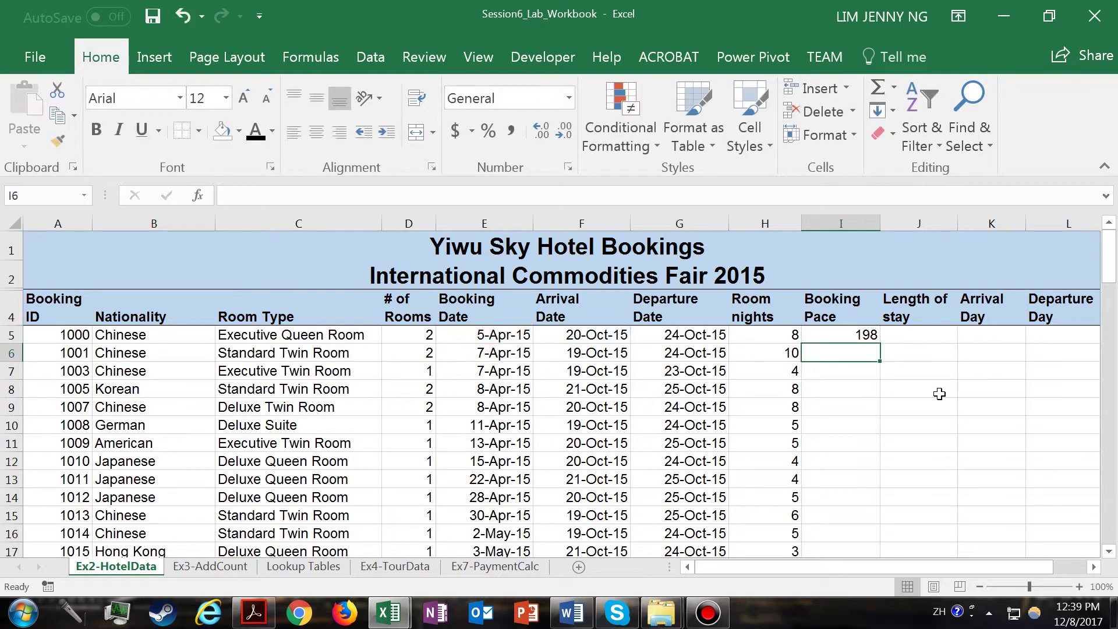
left_click(822, 330)
left_click_drag(882, 344, 872, 504)
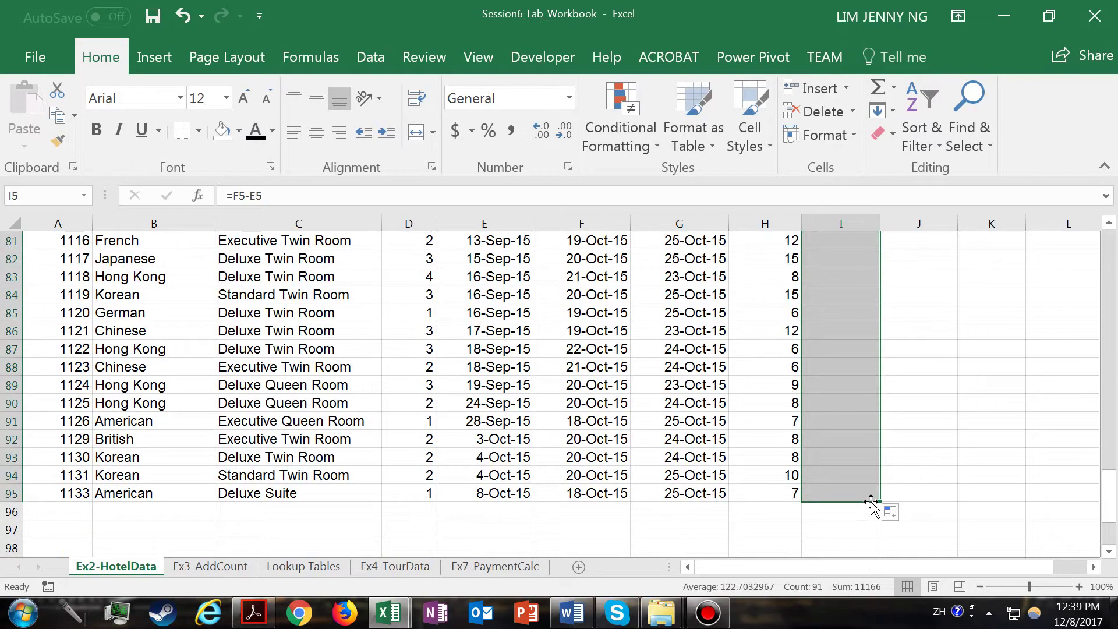
left_click_drag(1109, 489, 1111, 215)
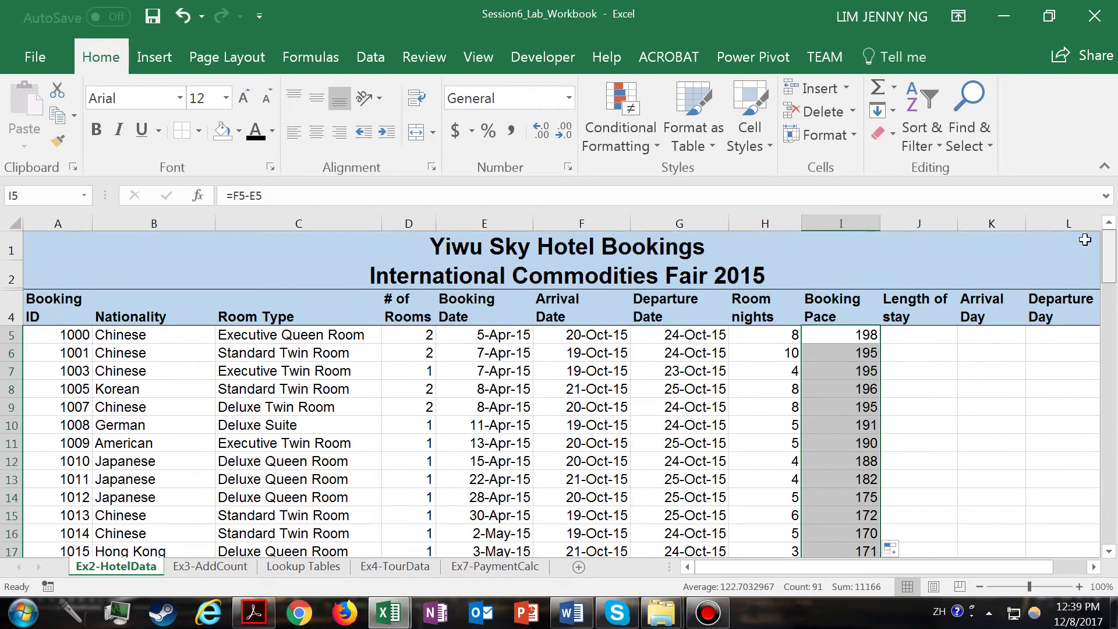
Calculate the first booking's length of stay in J5 with the formula =G5-F5.
left_click(915, 338)
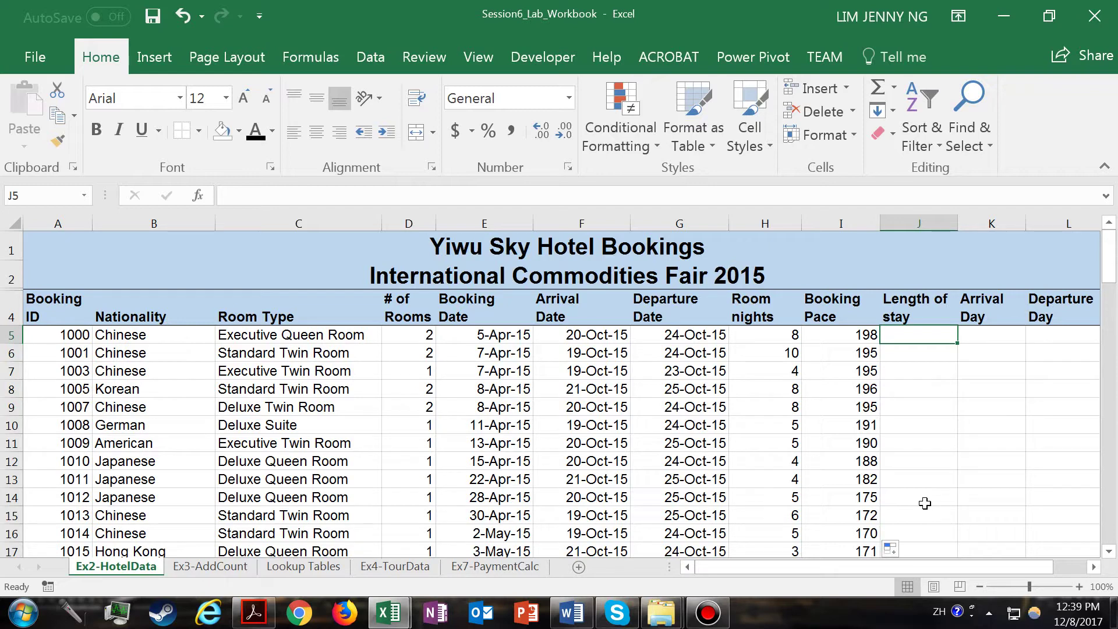
type("=")
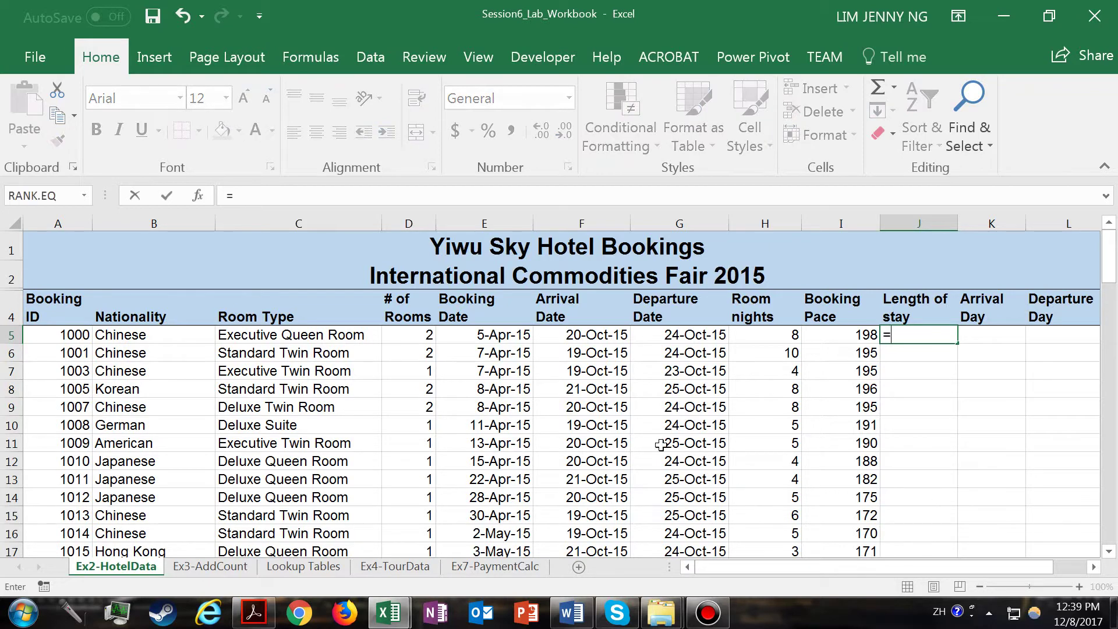
left_click(677, 337)
type("-")
left_click(551, 333)
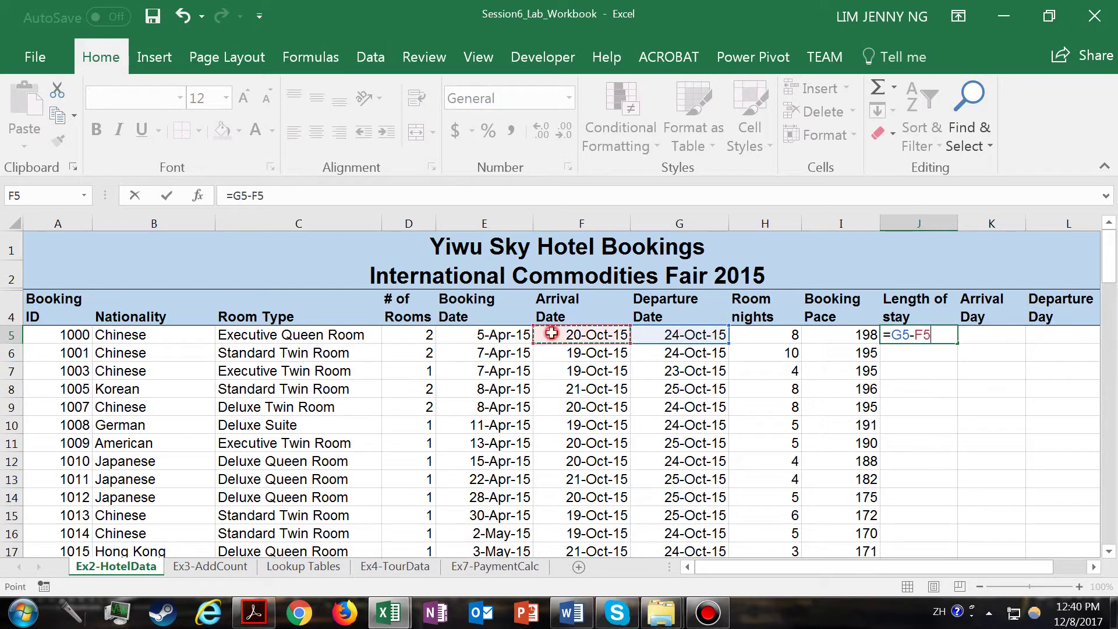
key("Return")
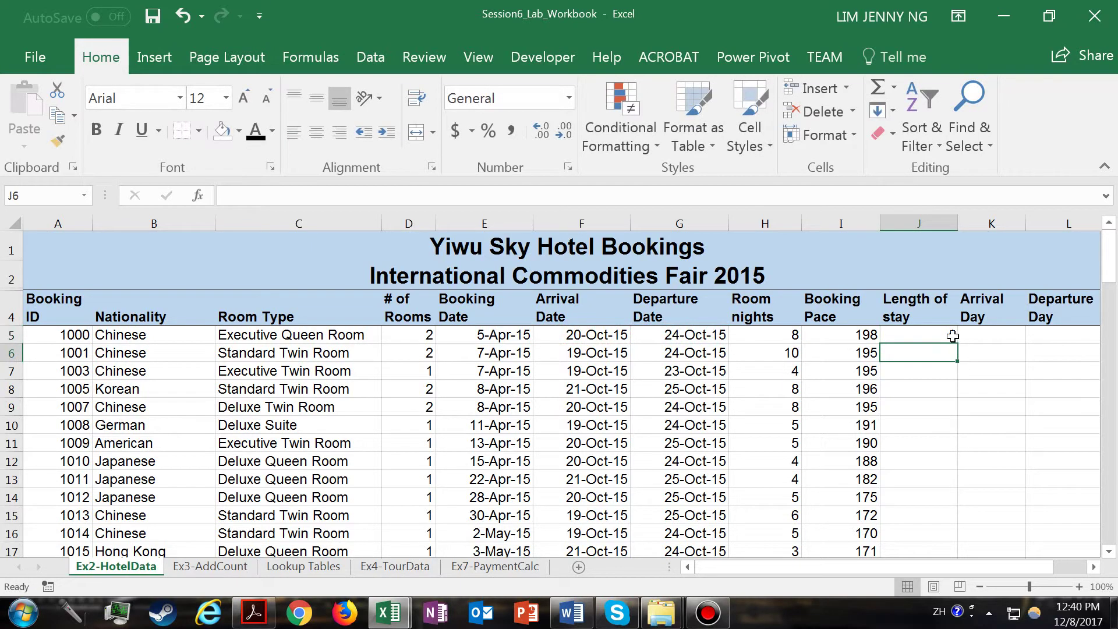
Copy the Length of stay formula from J5 down through the last booking in row 95.
left_click(929, 334)
left_click_drag(959, 345, 951, 517)
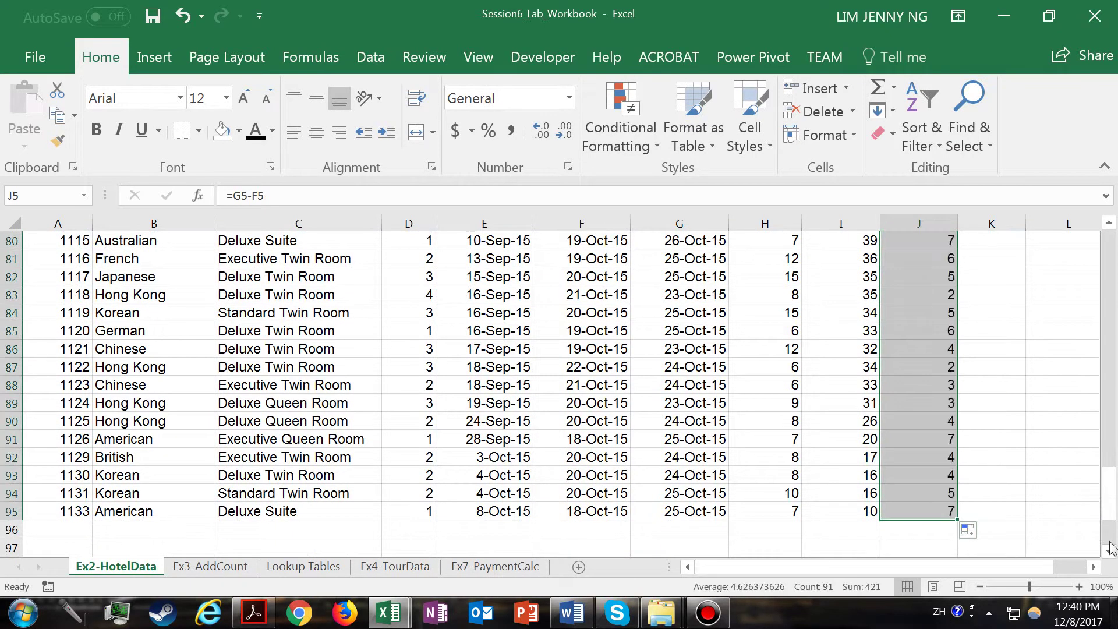
left_click_drag(1109, 501, 1110, 259)
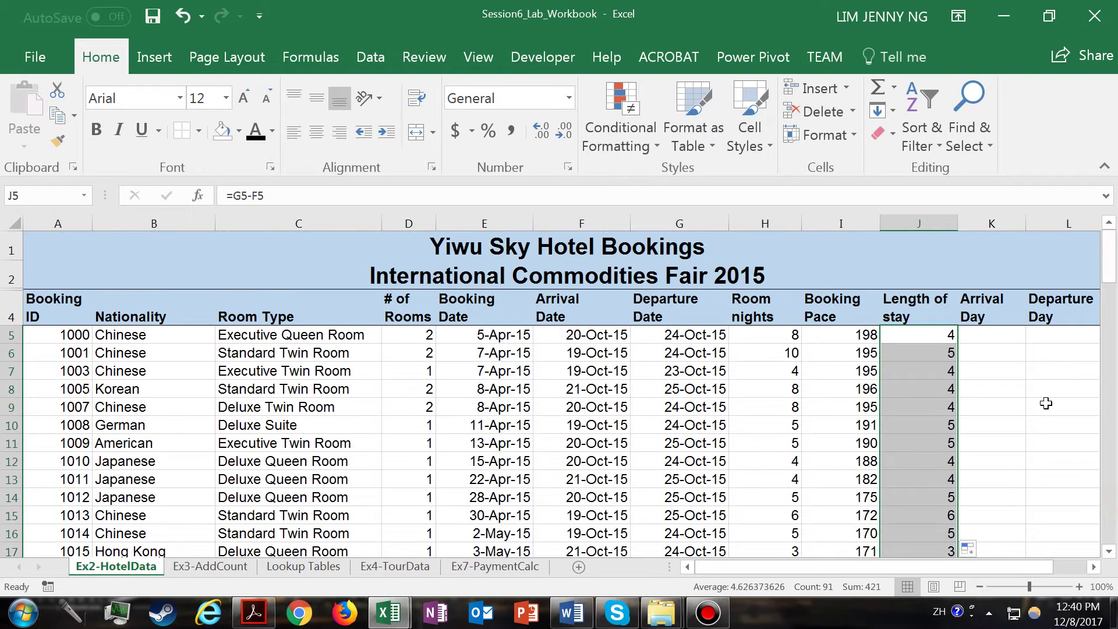
Calculate the first booking's arrival day in K5 with the formula =WEEKDAY(F5).
left_click(1002, 338)
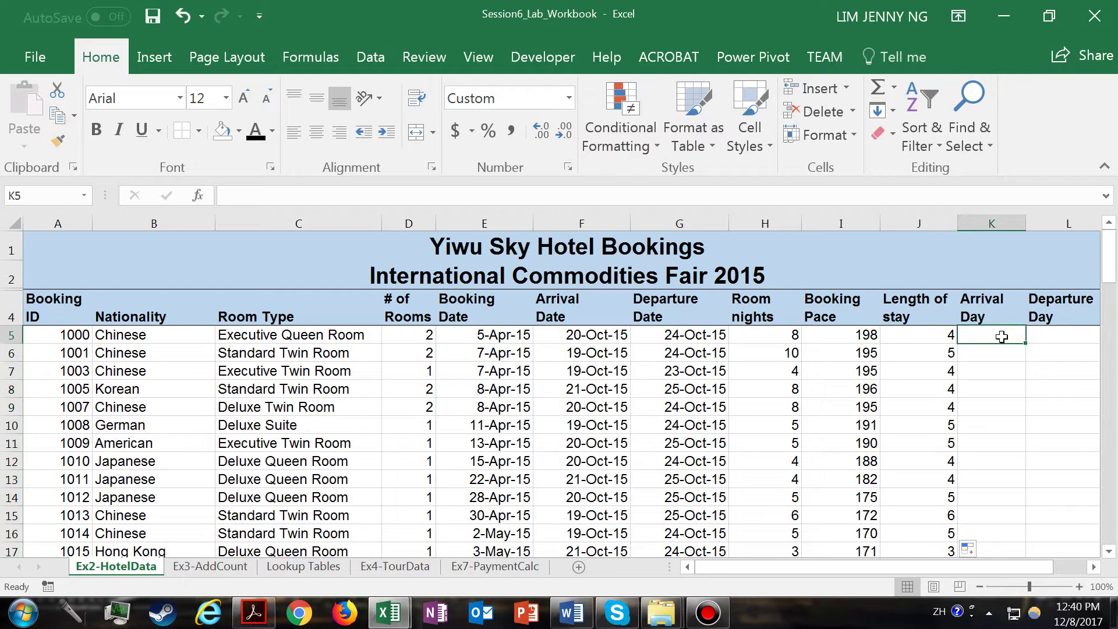
left_click(570, 336)
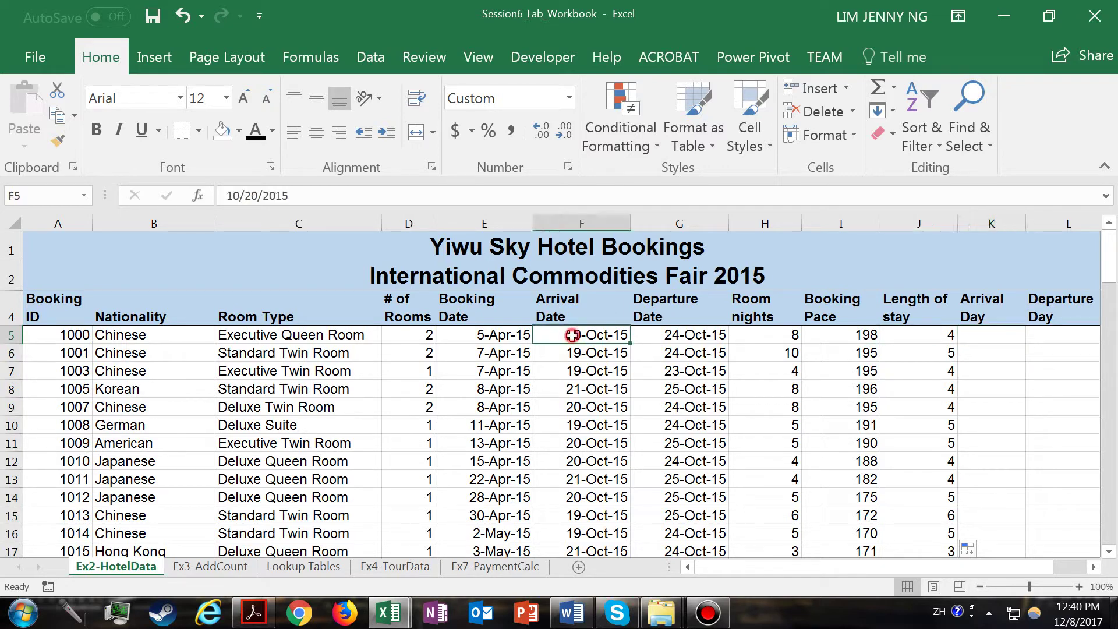
left_click(984, 336)
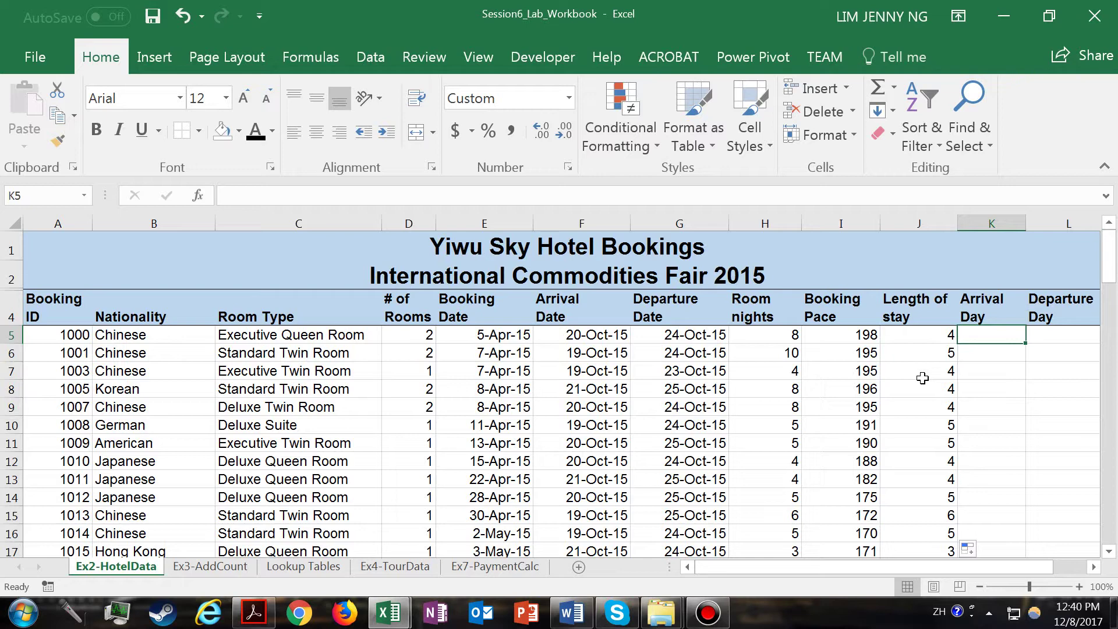
type("=")
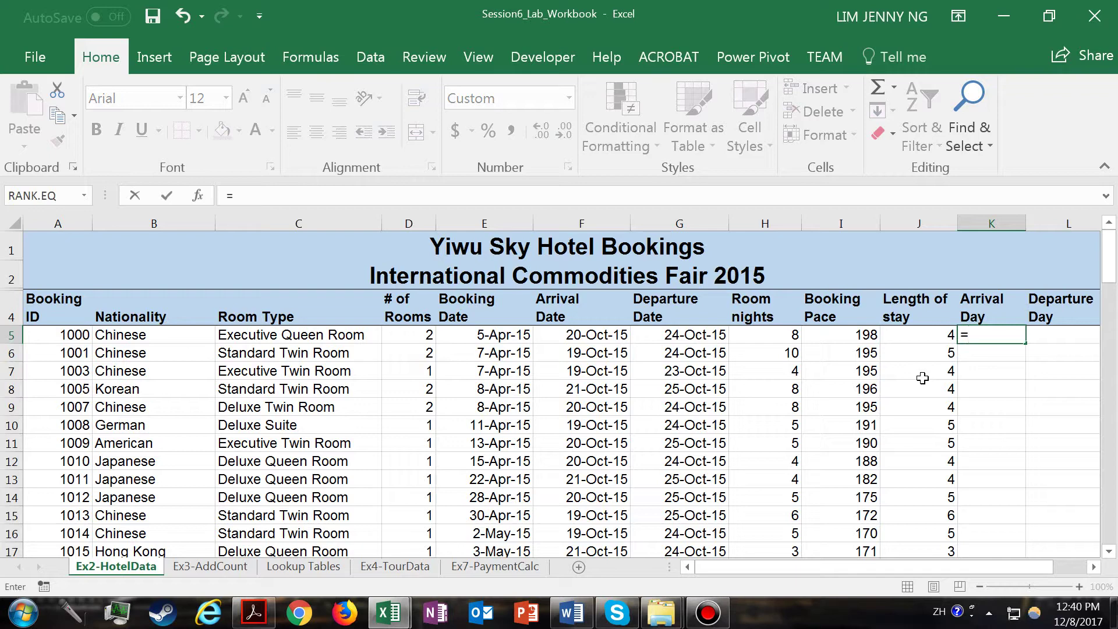
type("W")
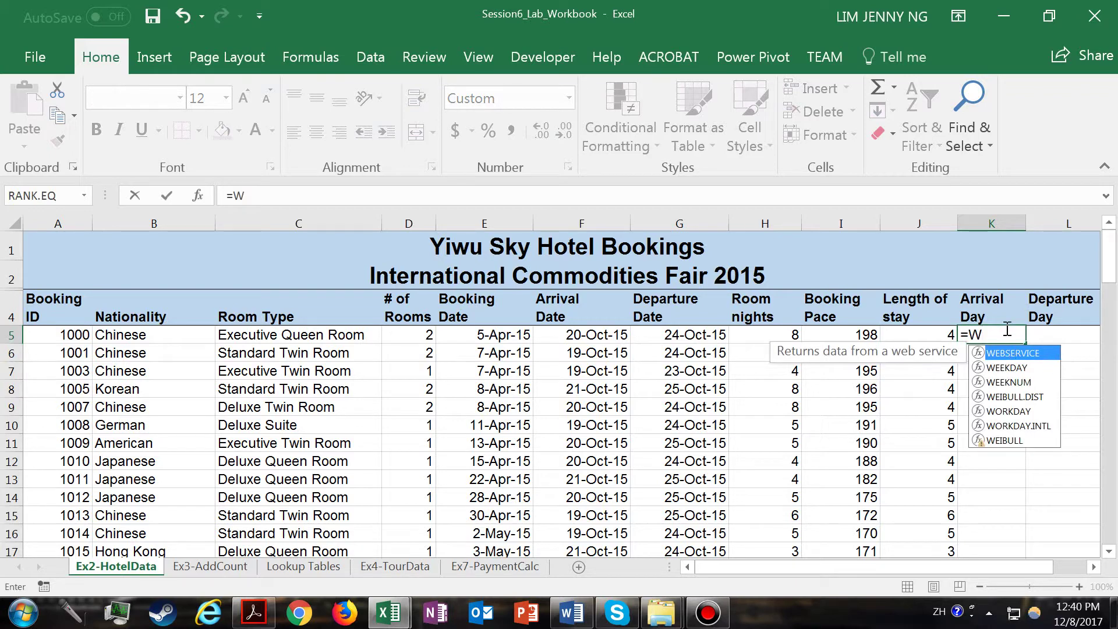
double_click(1007, 367)
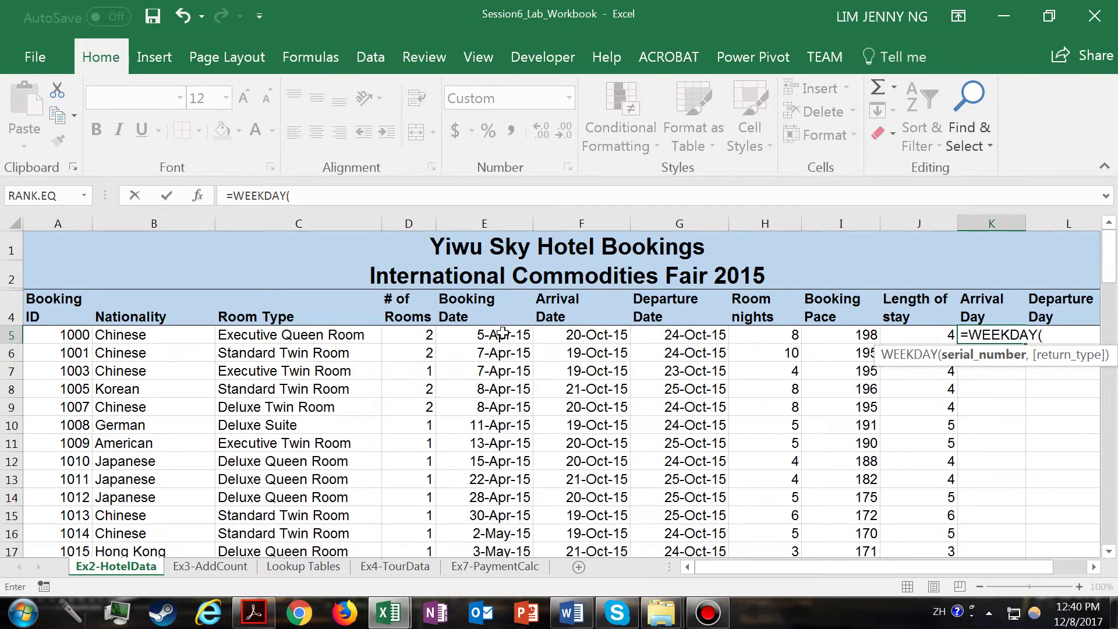
left_click(586, 334)
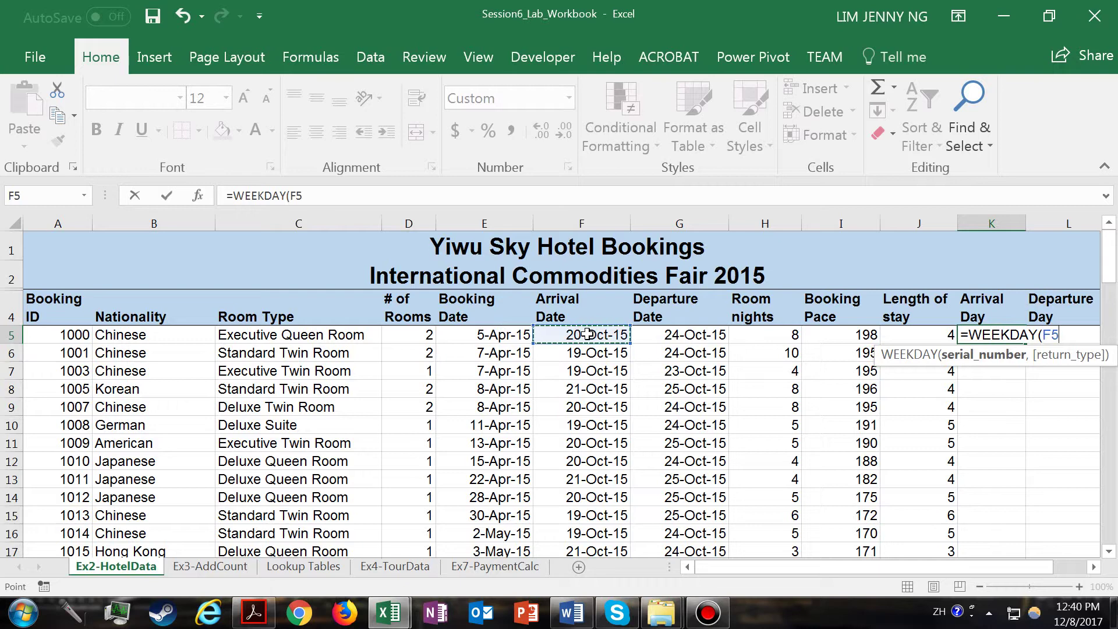
type(")")
key("Return")
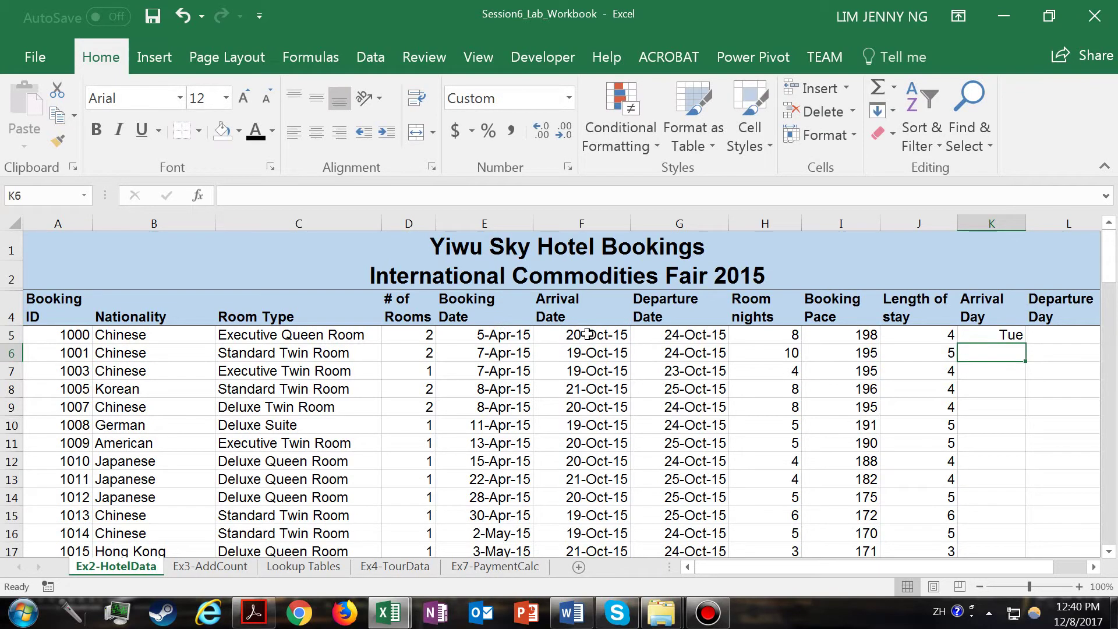
Set the number format of the first booking's Arrival Day cell K5 to General and inspect its formula.
key("Up")
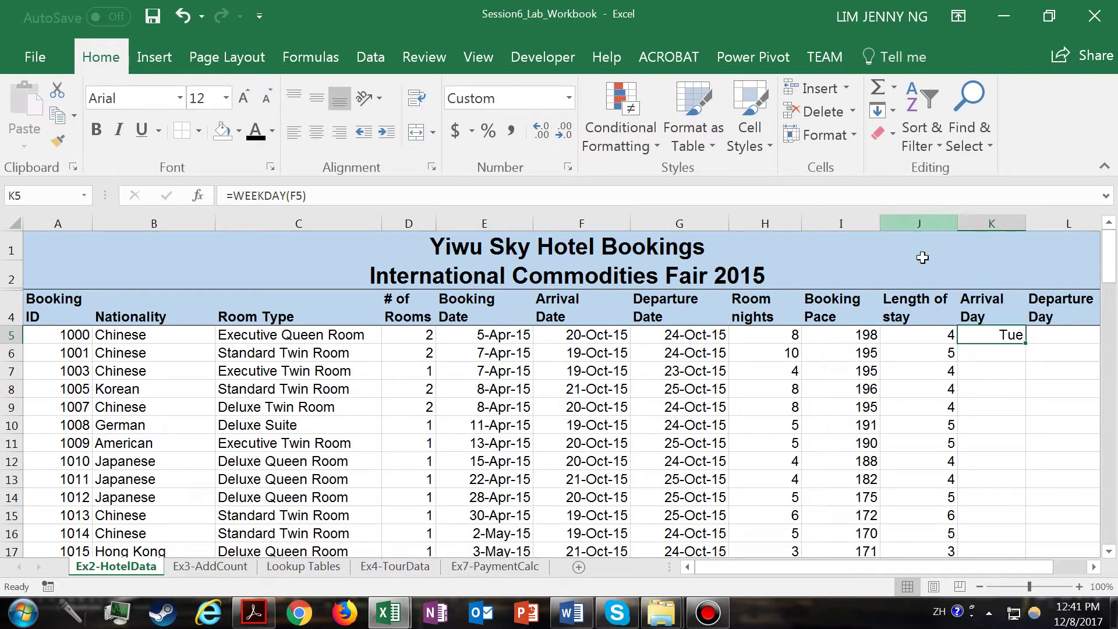
left_click(569, 99)
left_click(529, 126)
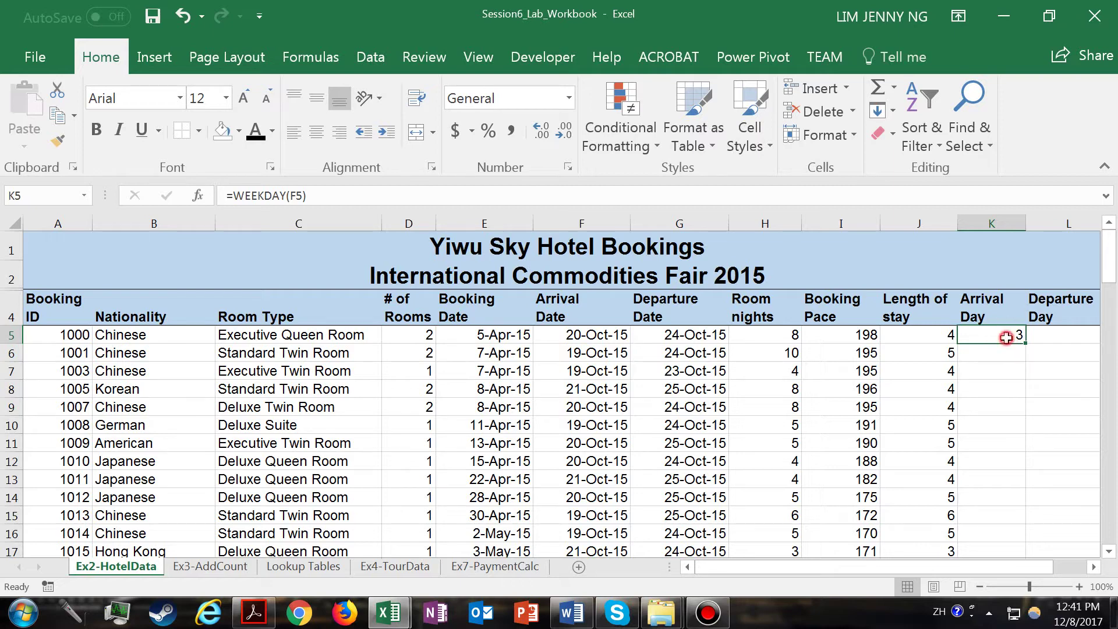
double_click(1006, 338)
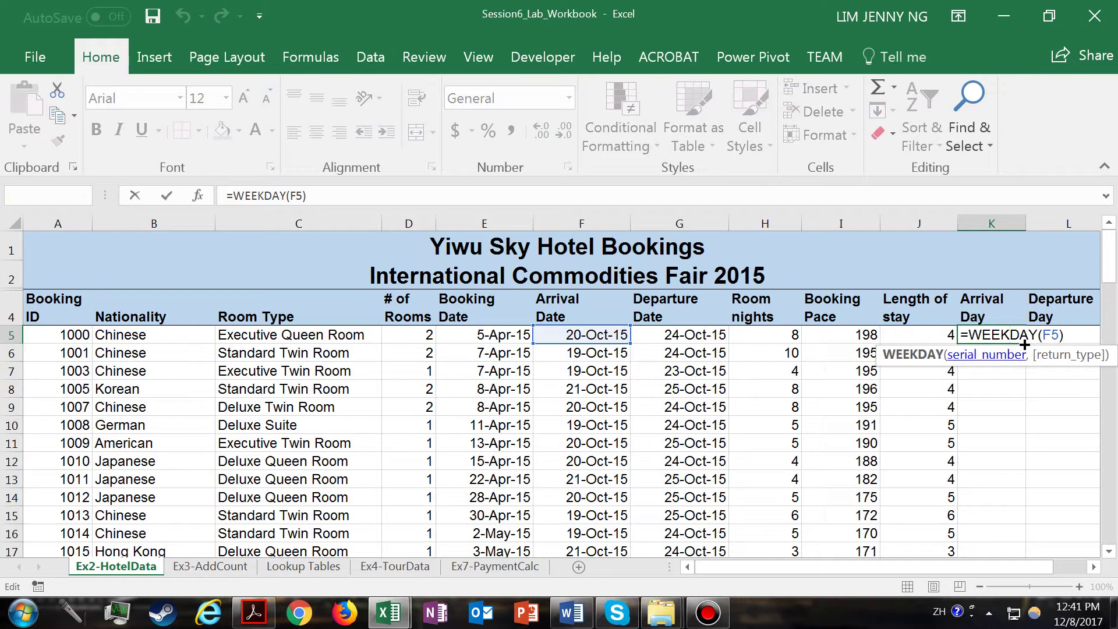
key("Return")
left_click(1022, 341)
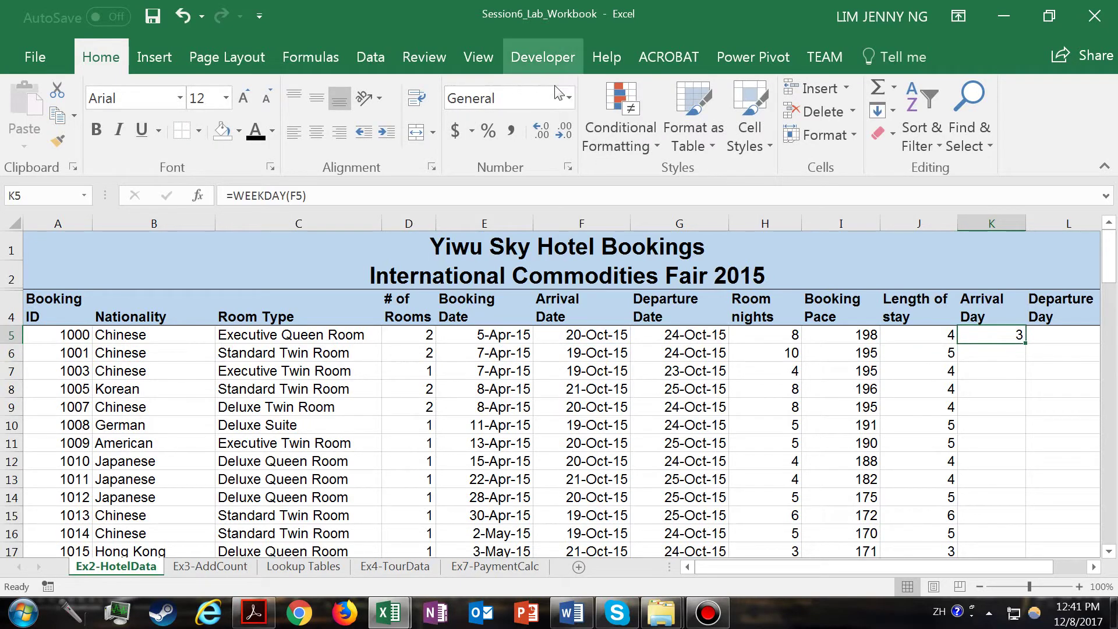
Delete the existing ddd code from the list of custom number formats while formatting K5.
left_click(570, 98)
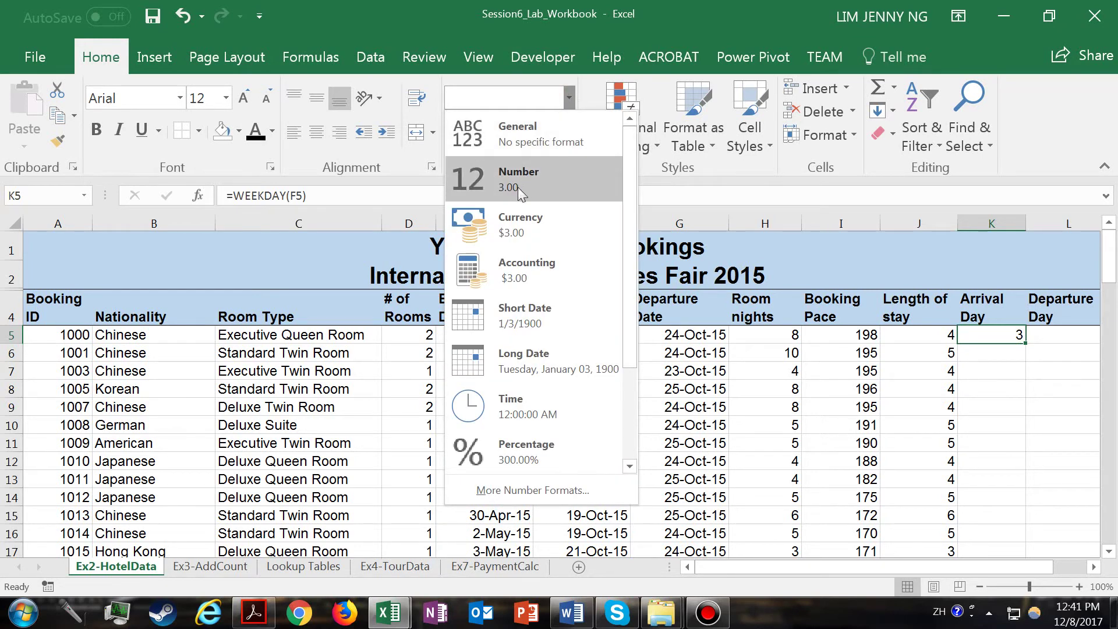
left_click_drag(627, 177, 620, 269)
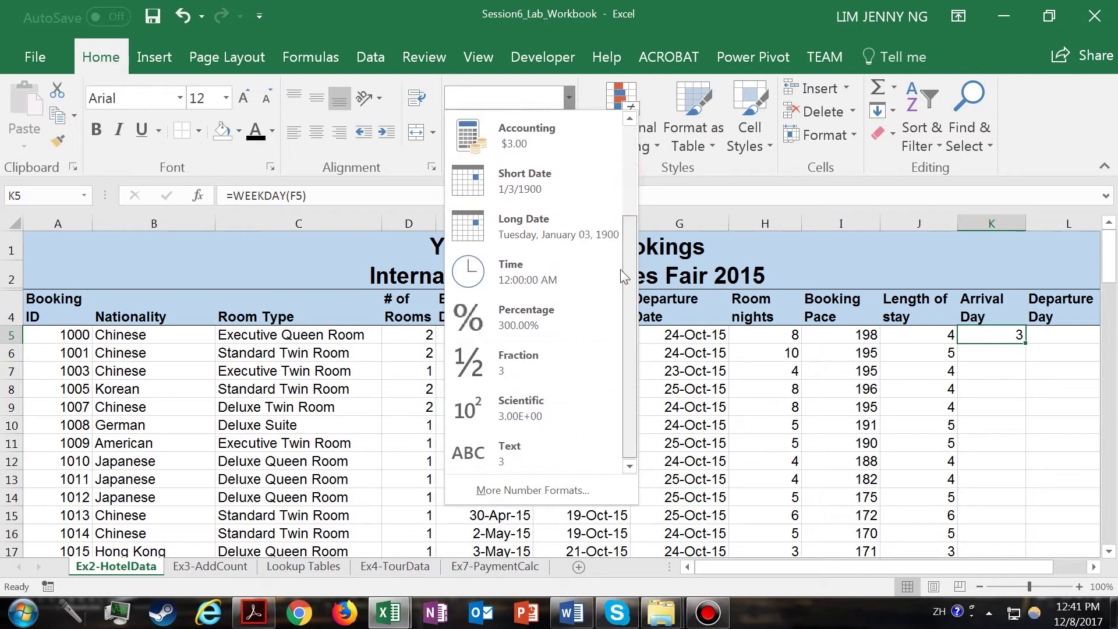
left_click(564, 490)
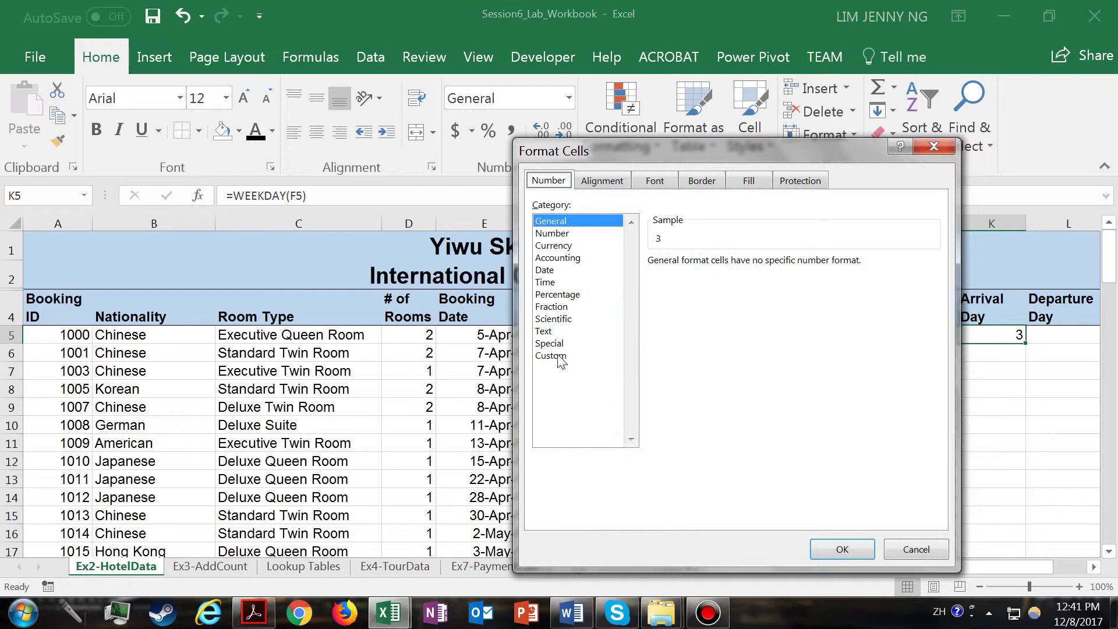
left_click(556, 355)
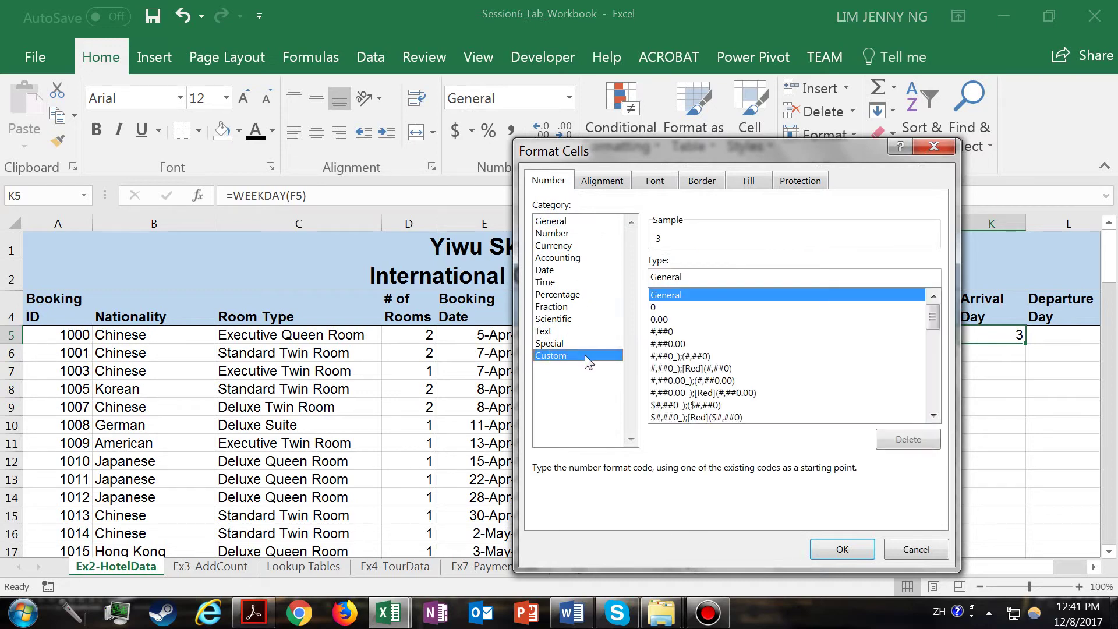
left_click_drag(932, 317, 934, 406)
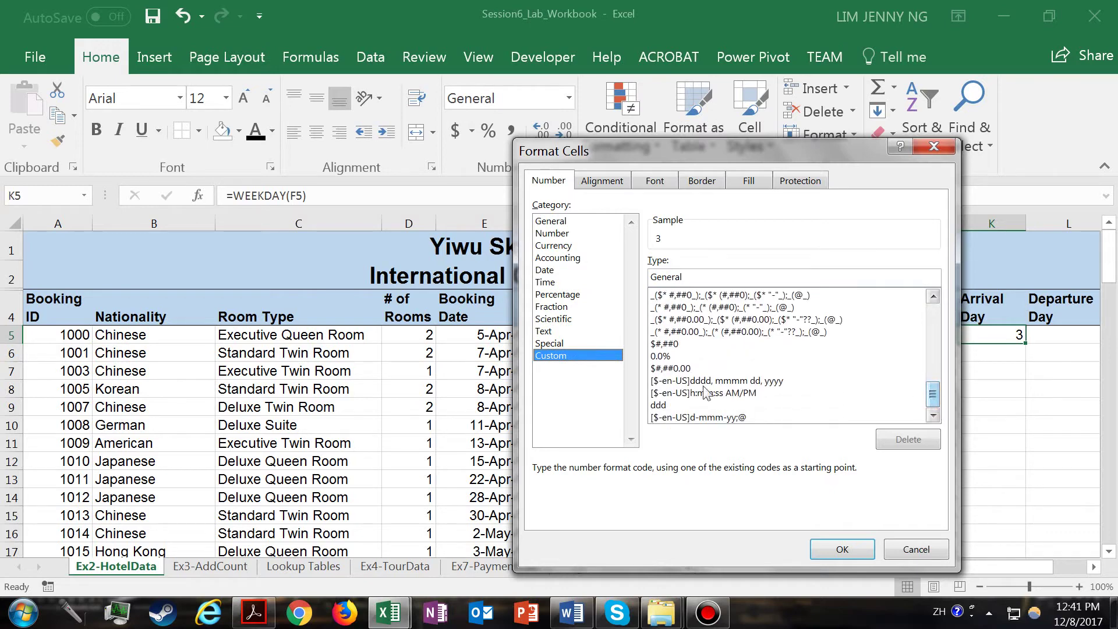
left_click(663, 406)
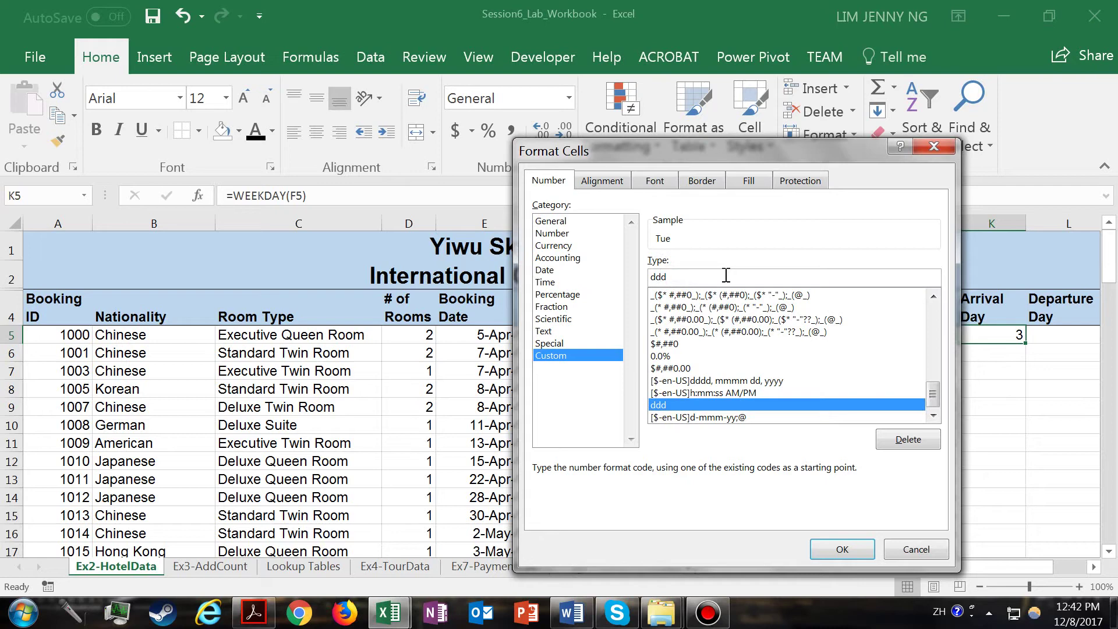
type("d")
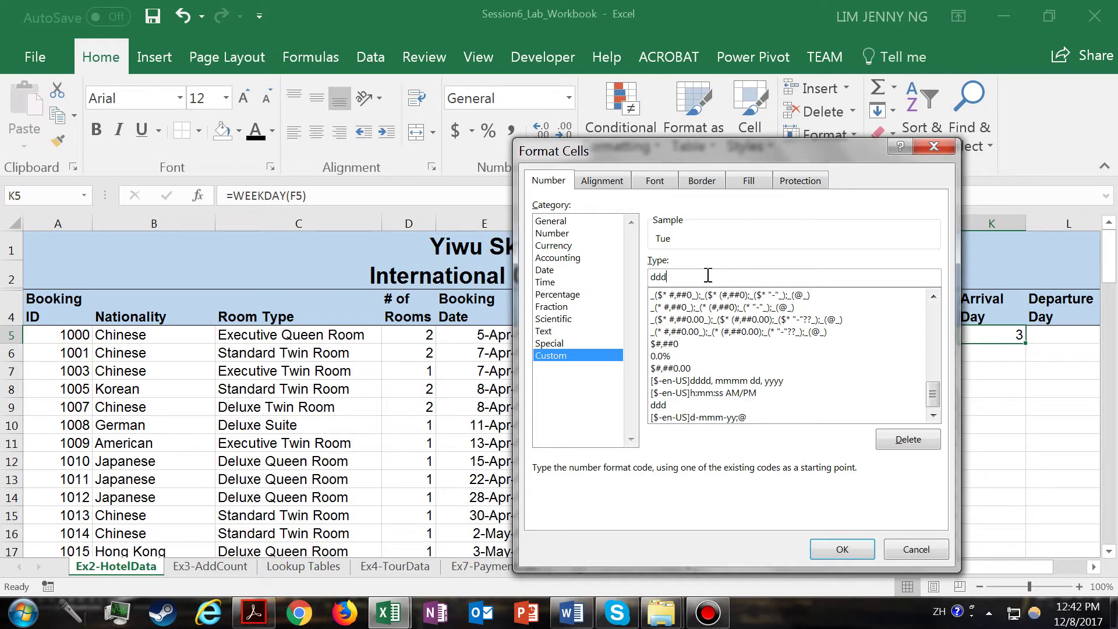
left_click(670, 405)
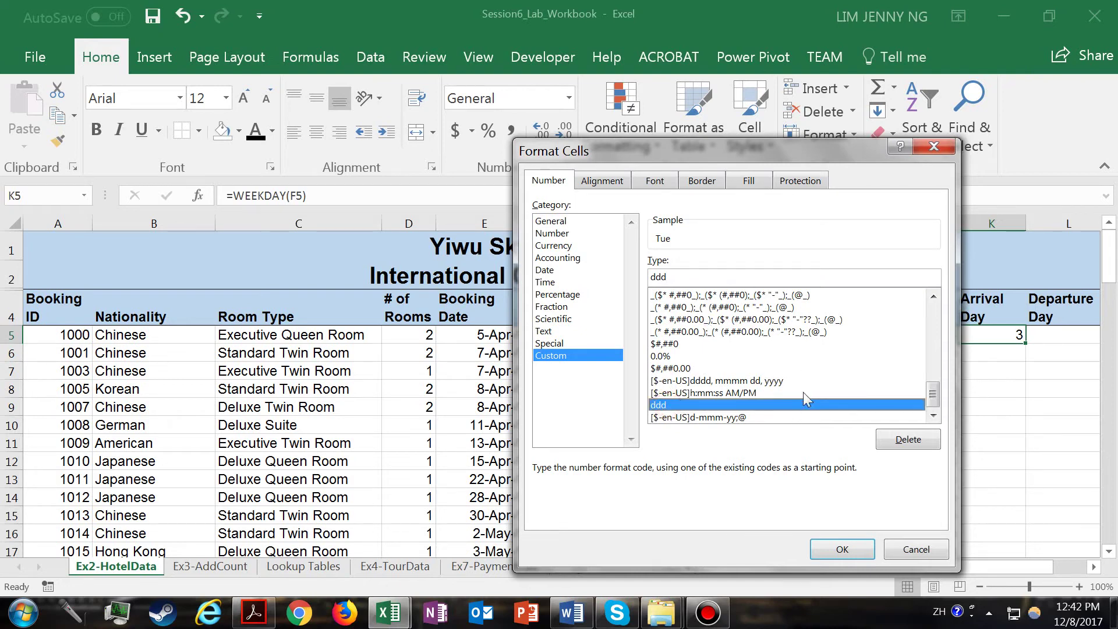
left_click(915, 441)
Create the custom number format ddd and apply it to the Arrival Day cell K5.
left_click(932, 322)
left_click_drag(931, 369, 723, 313)
left_click(719, 276)
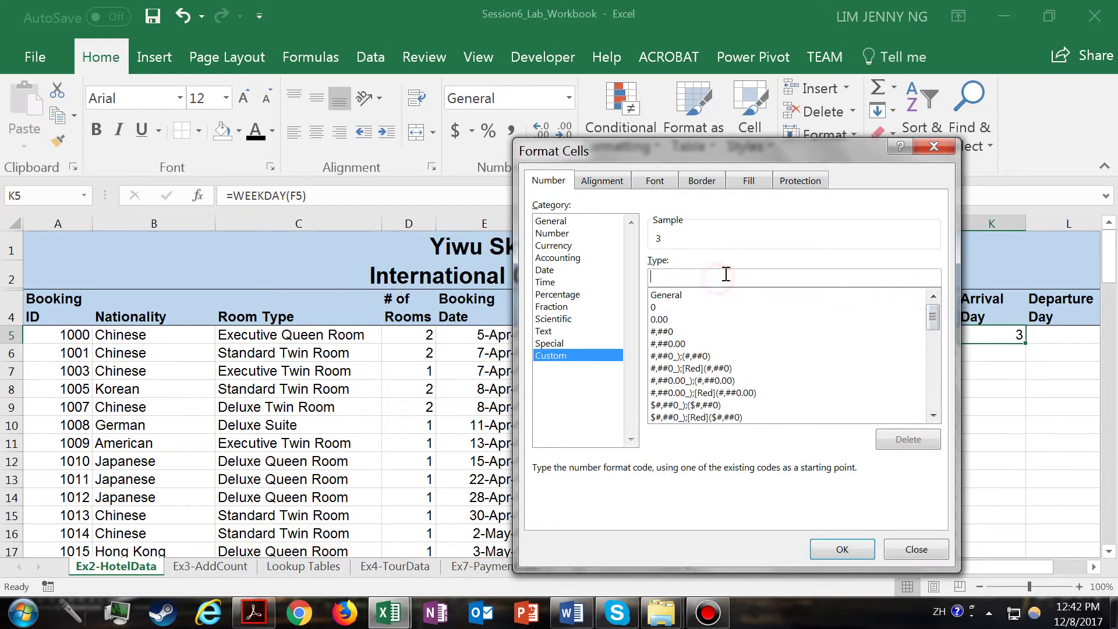
type("ddd")
left_click(851, 550)
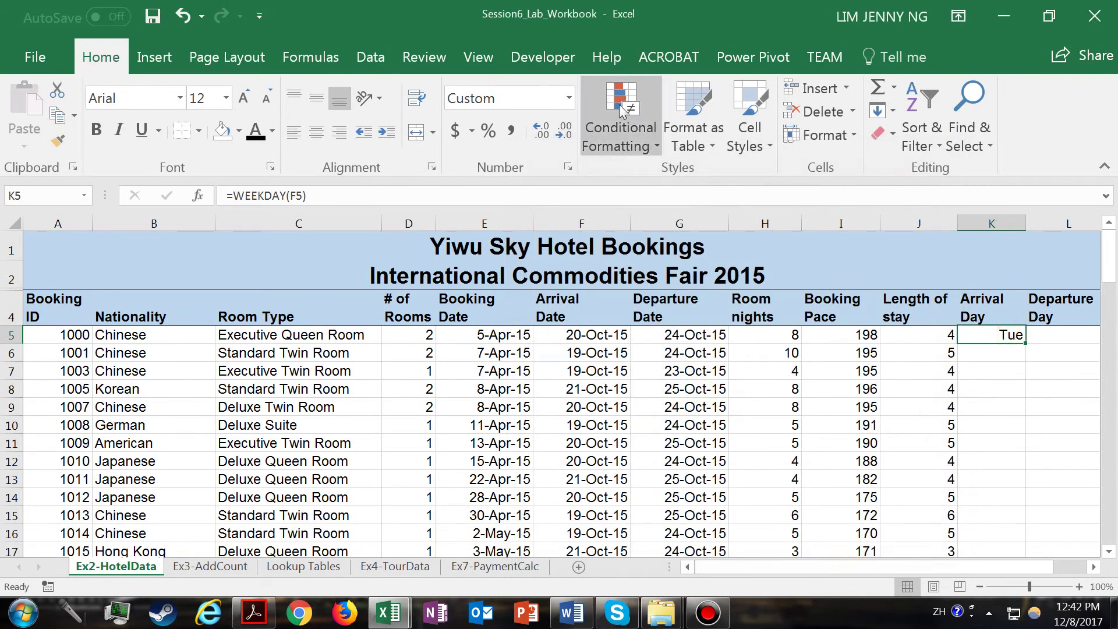
Check the list of custom number formats for the ddd code used by K5.
left_click(568, 99)
left_click(568, 99)
left_click(568, 100)
left_click(554, 488)
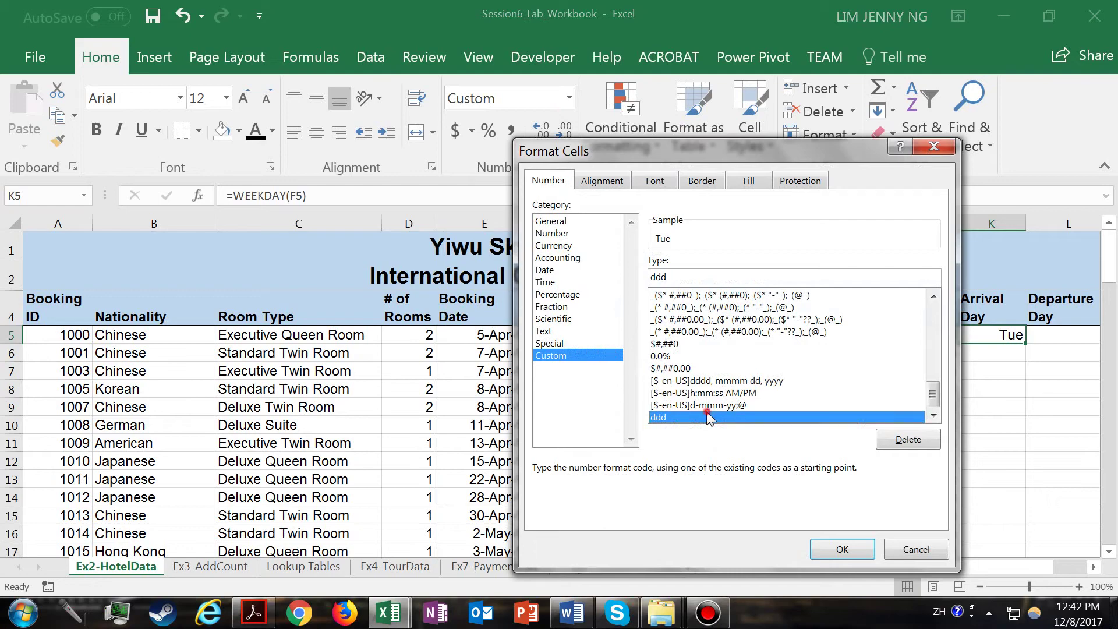
left_click(843, 549)
Copy the Arrival Day formula from K5 down through the last booking in row 95.
left_click_drag(1027, 344, 1006, 542)
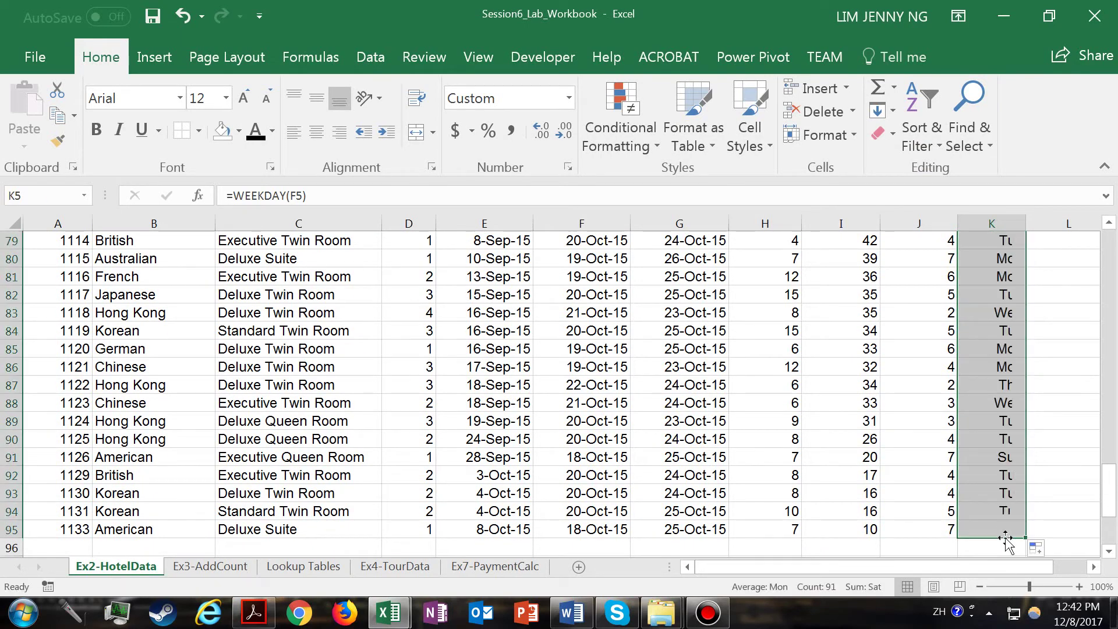
left_click_drag(1109, 489, 1112, 239)
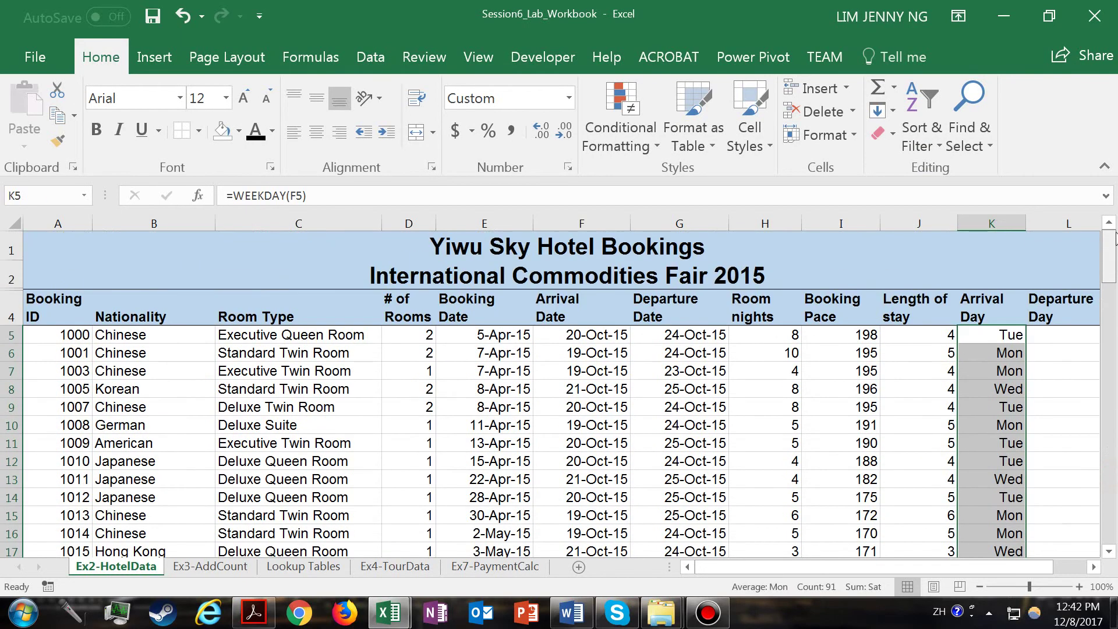
left_click(1005, 335)
left_click_drag(977, 567, 1039, 564)
left_click(1007, 330)
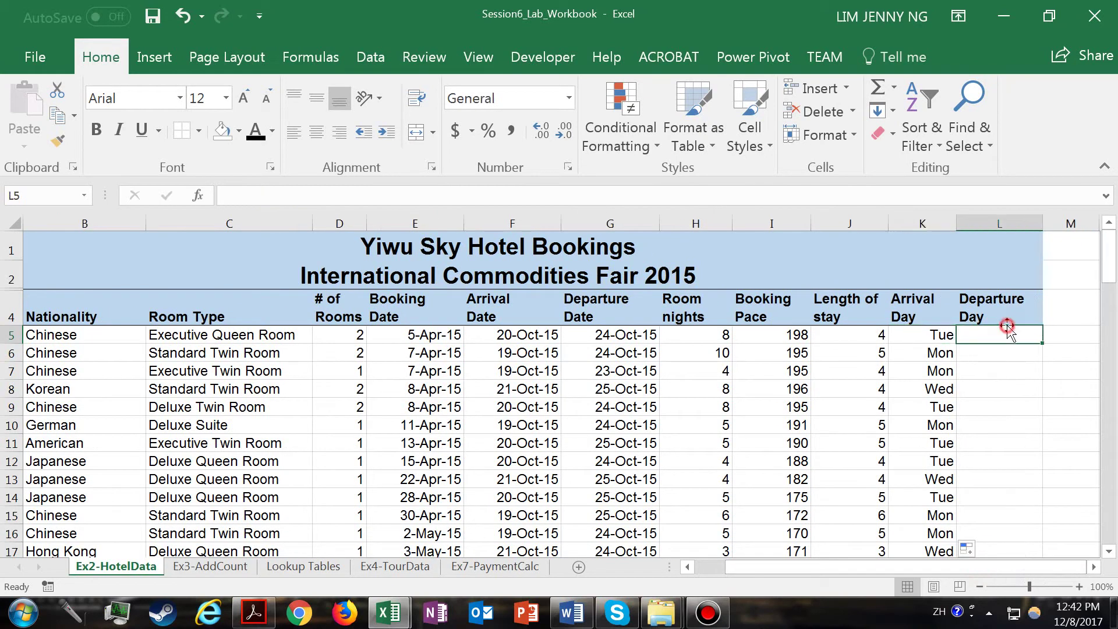
type("=")
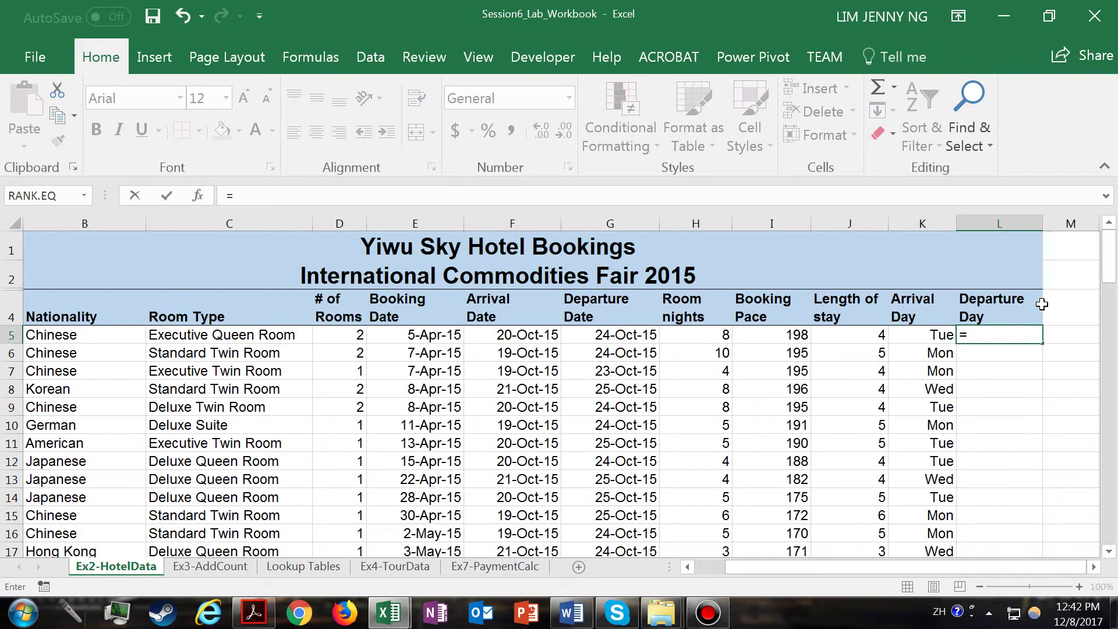
type("W")
left_click(1017, 369)
double_click(1018, 373)
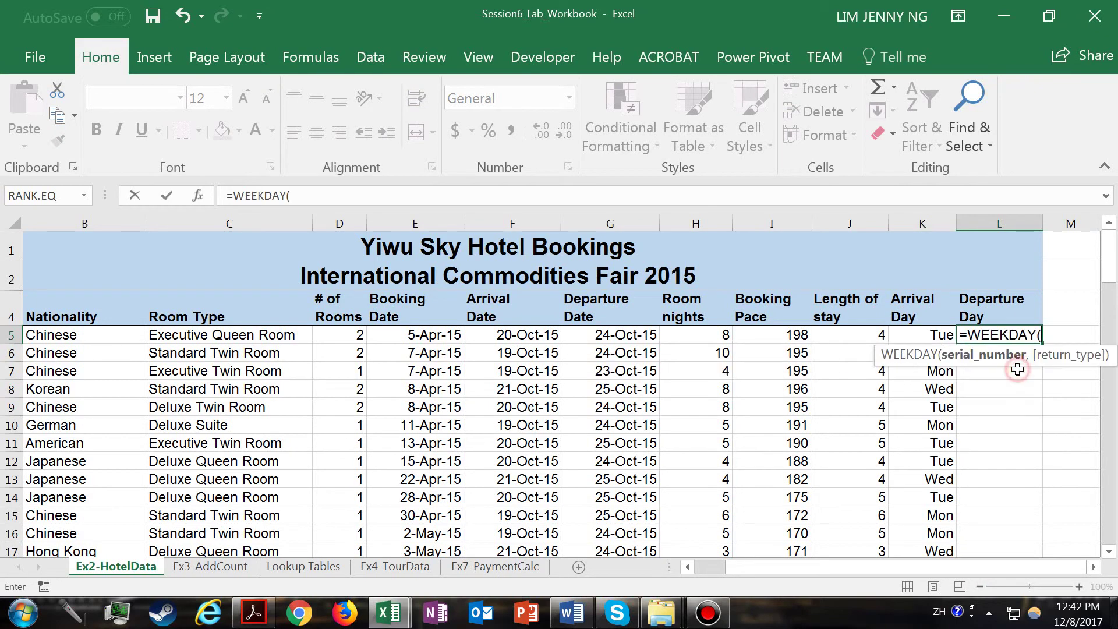
left_click(634, 337)
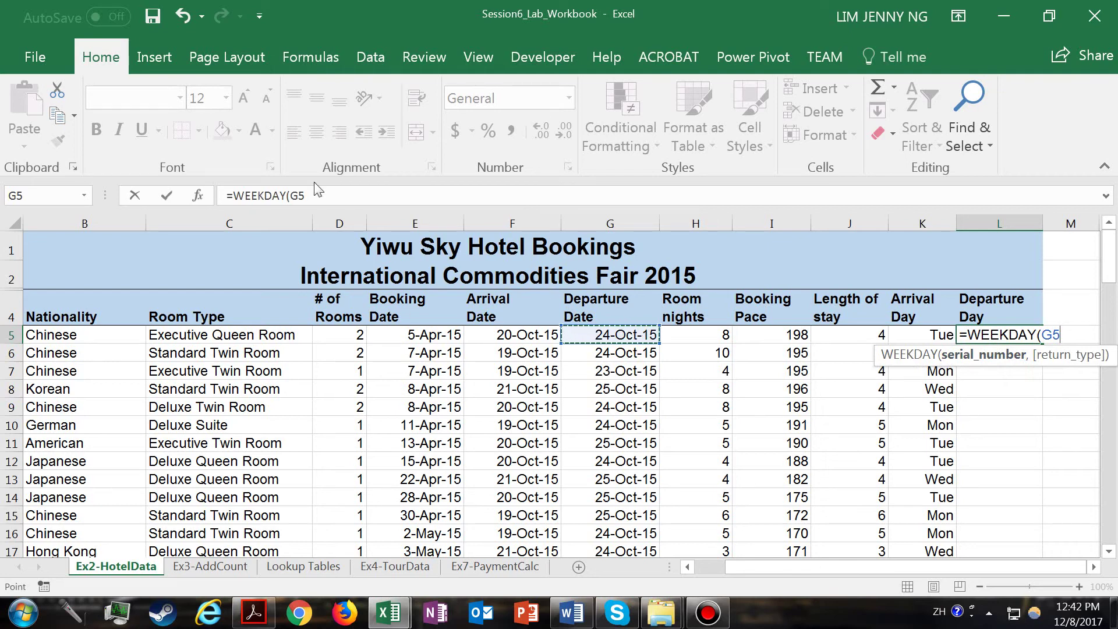
key("Escape")
key("Up")
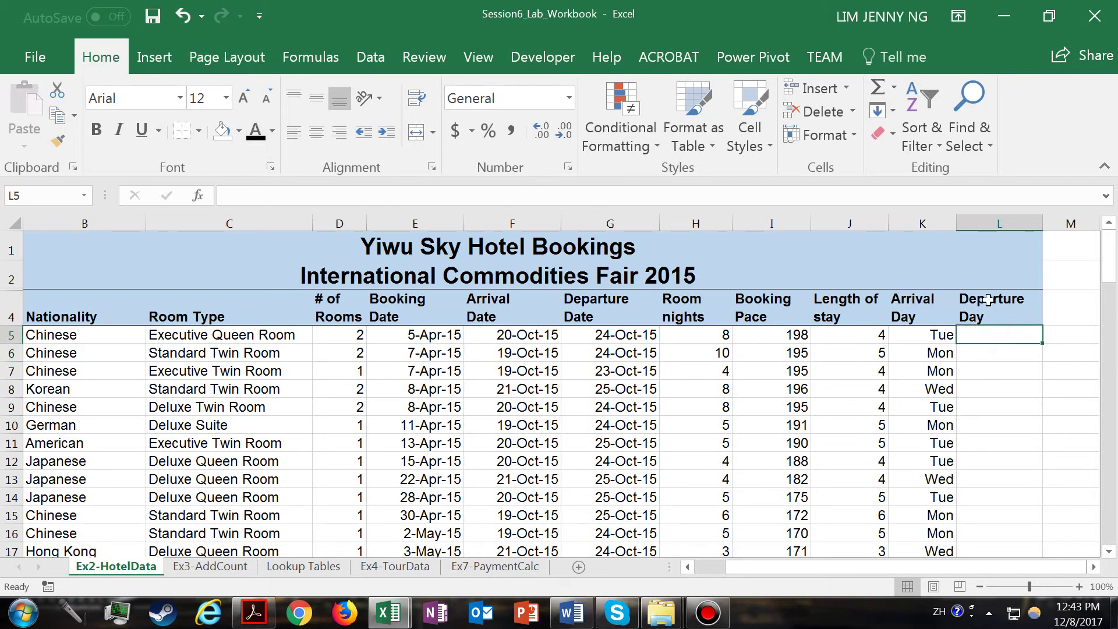
Calculate the first booking's departure day in L5 with the formula =WEEKDAY(G5).
type("=W")
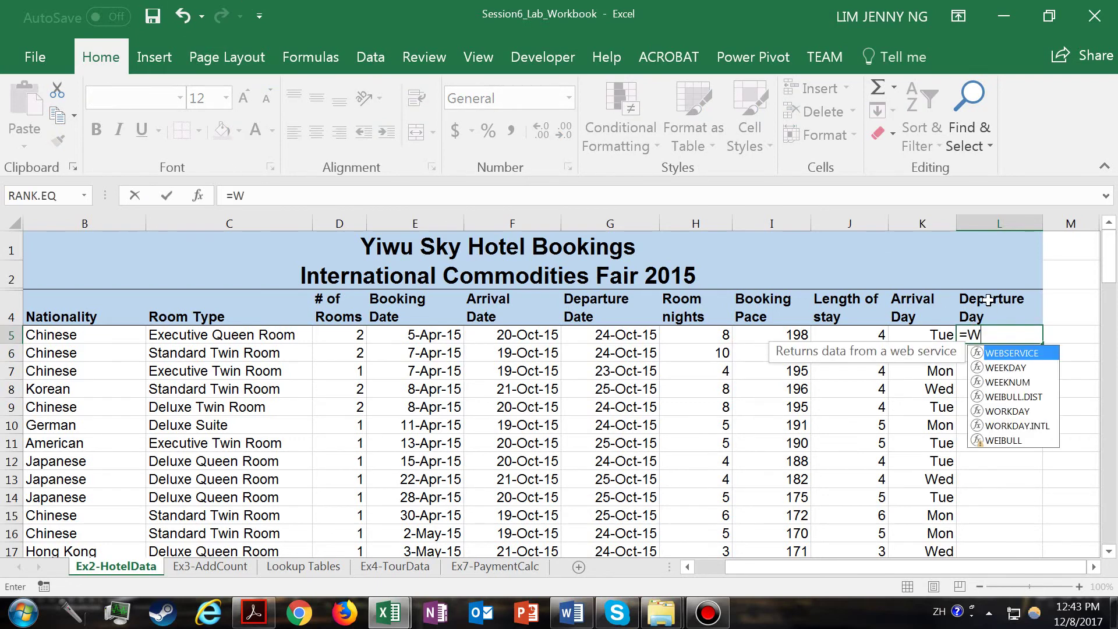
double_click(1020, 368)
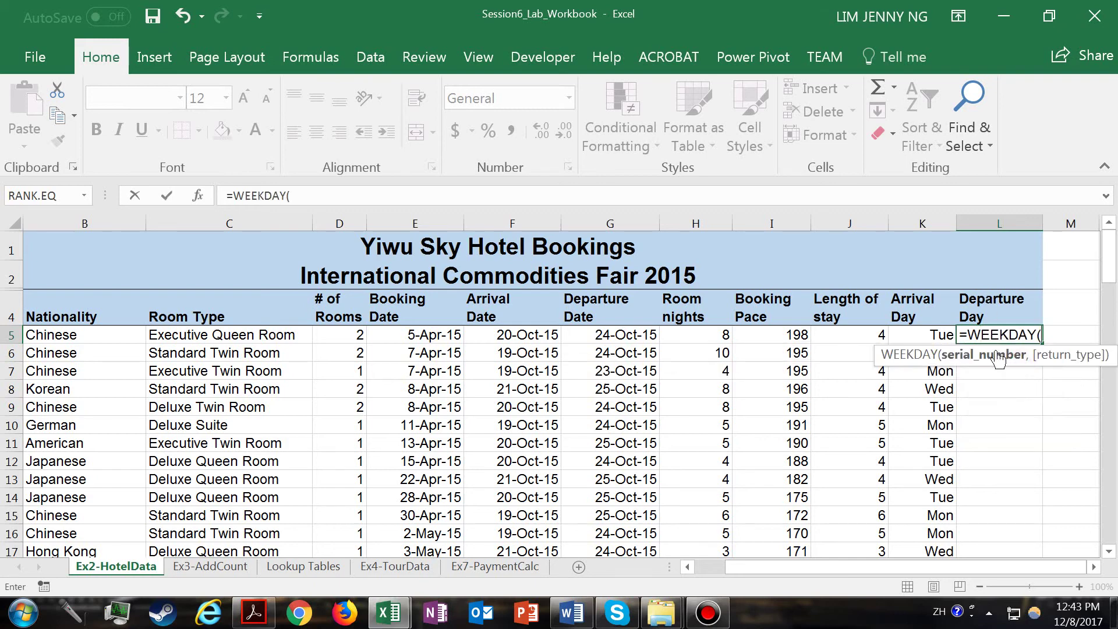
left_click(617, 332)
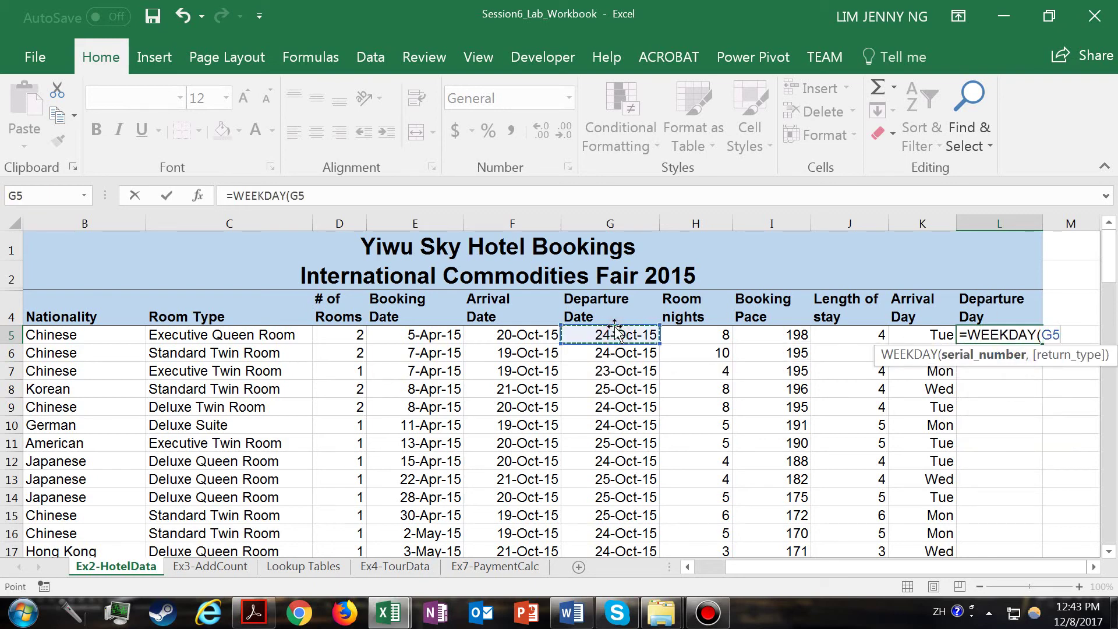
type(")")
key("Return")
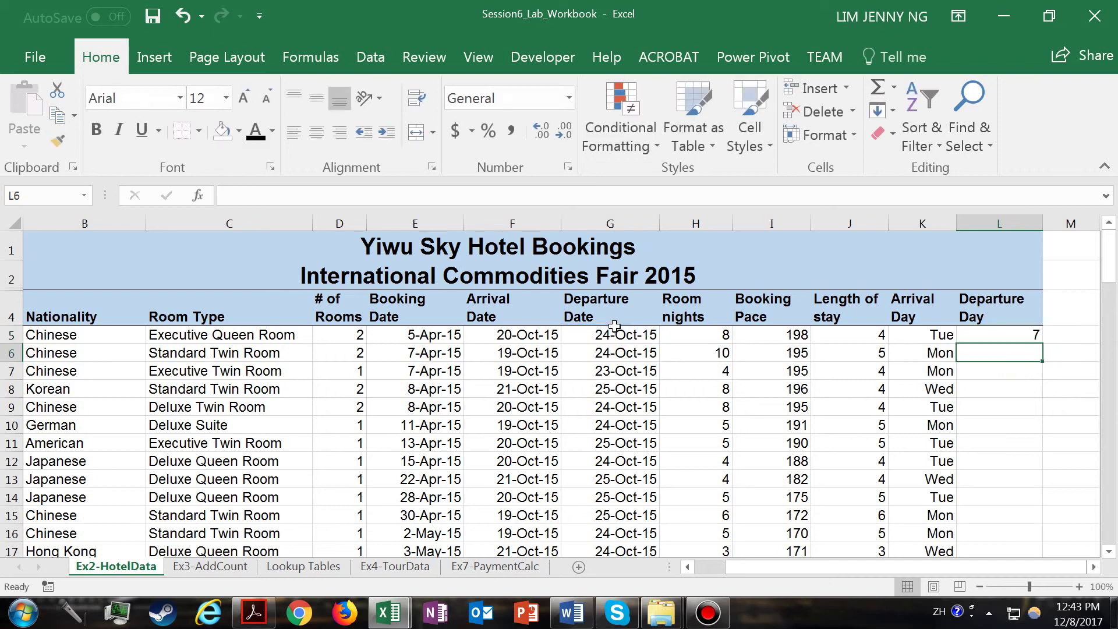
left_click(1011, 333)
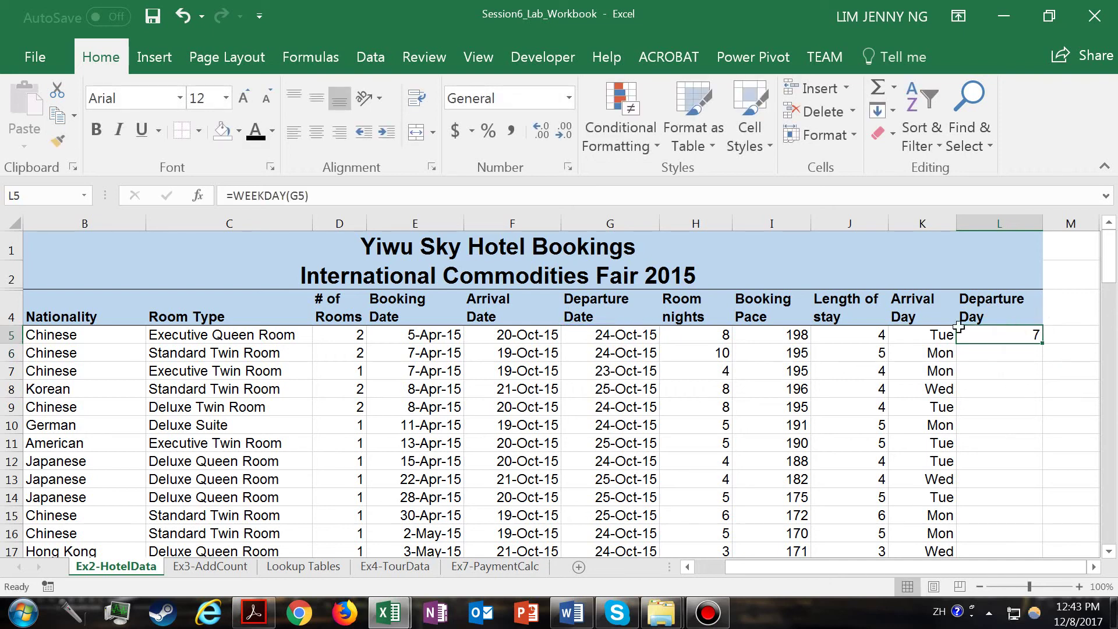
Apply the existing custom number format ddd to the Departure Day cell L5.
left_click(569, 97)
left_click(541, 493)
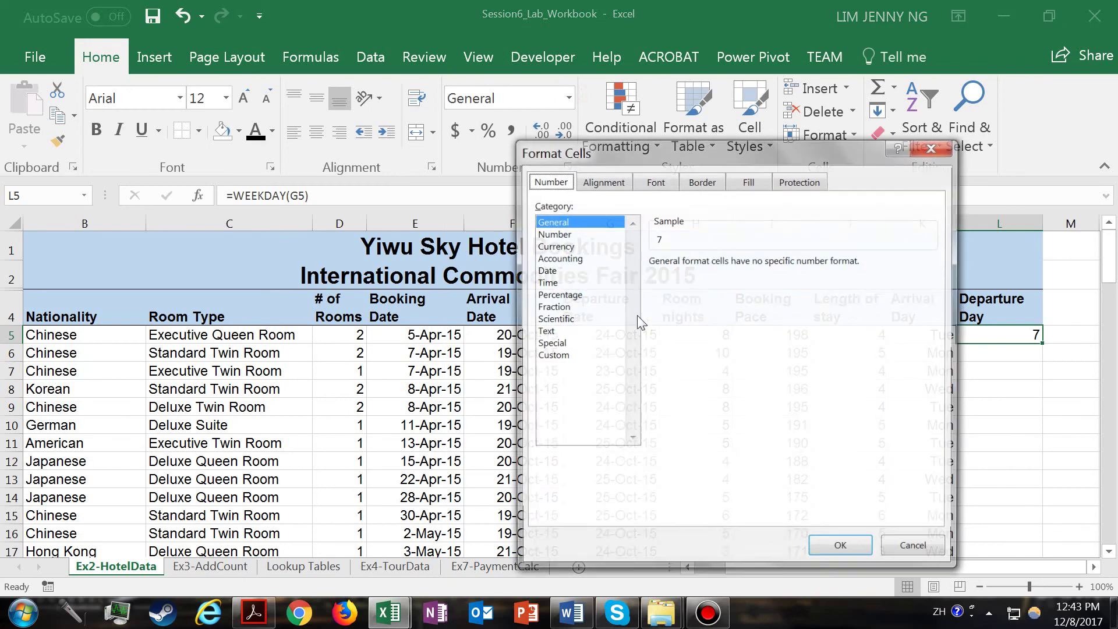
left_click(559, 355)
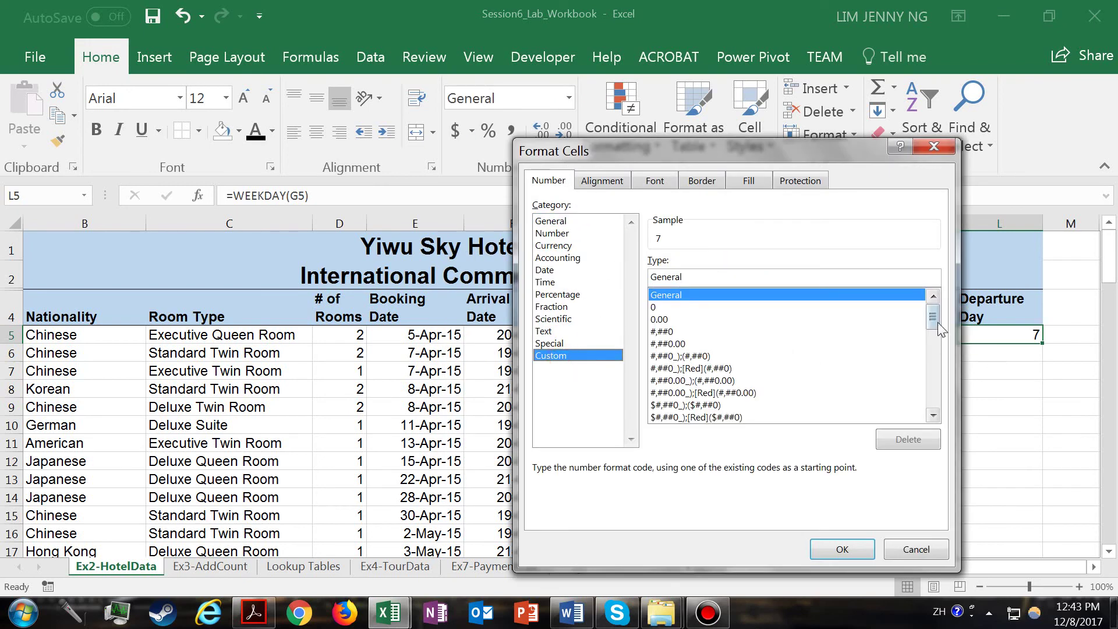
left_click_drag(938, 325, 933, 392)
left_click(678, 417)
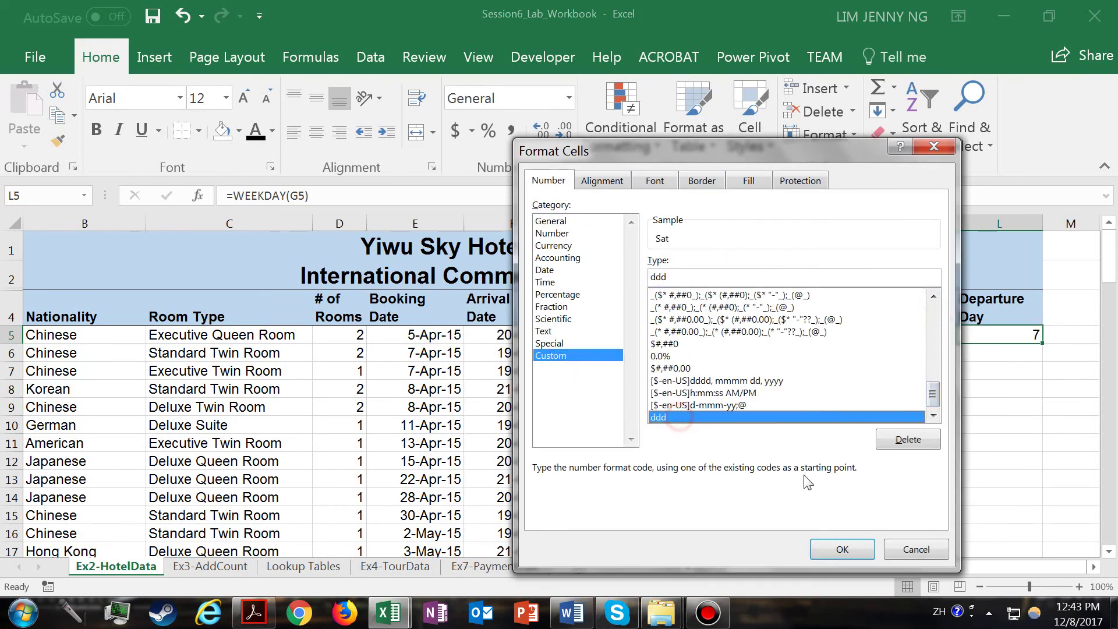
left_click(841, 549)
Copy the Departure Day formula from L5 down through the last booking in row 95, then review the first booking's weekday formulas.
left_click_drag(1041, 344, 1008, 463)
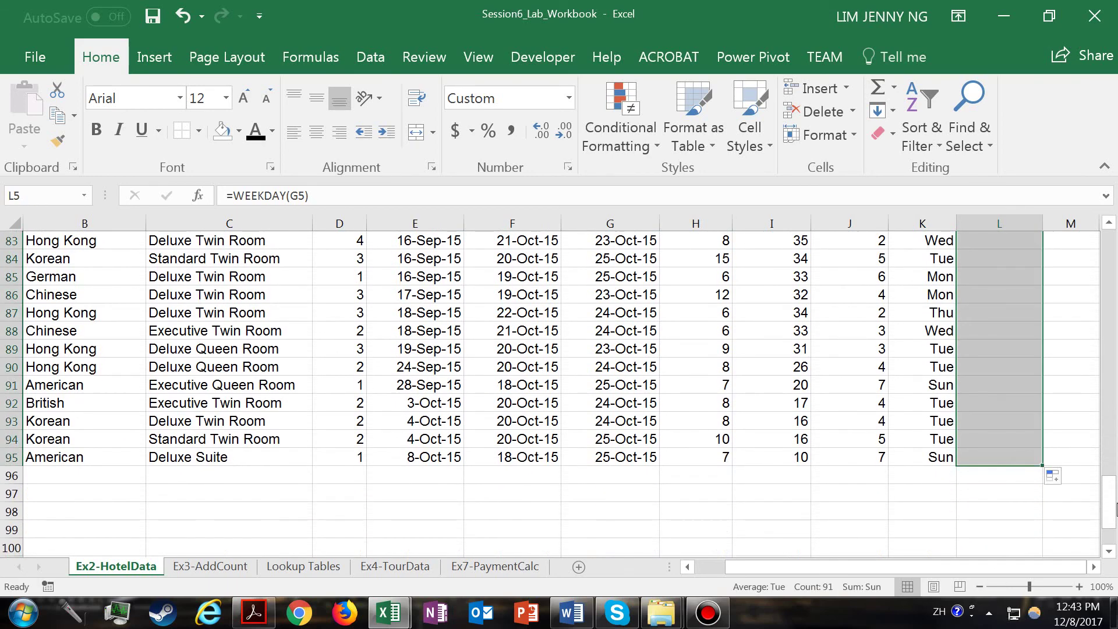
scroll(1032, 285, "up", 20)
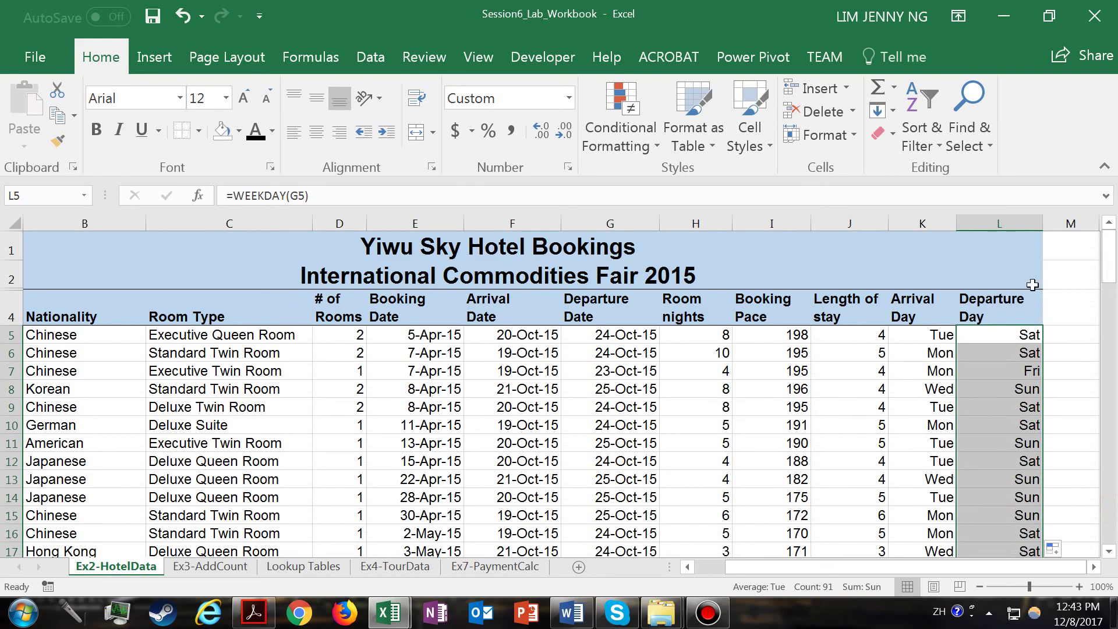
left_click(999, 341)
left_click(920, 336)
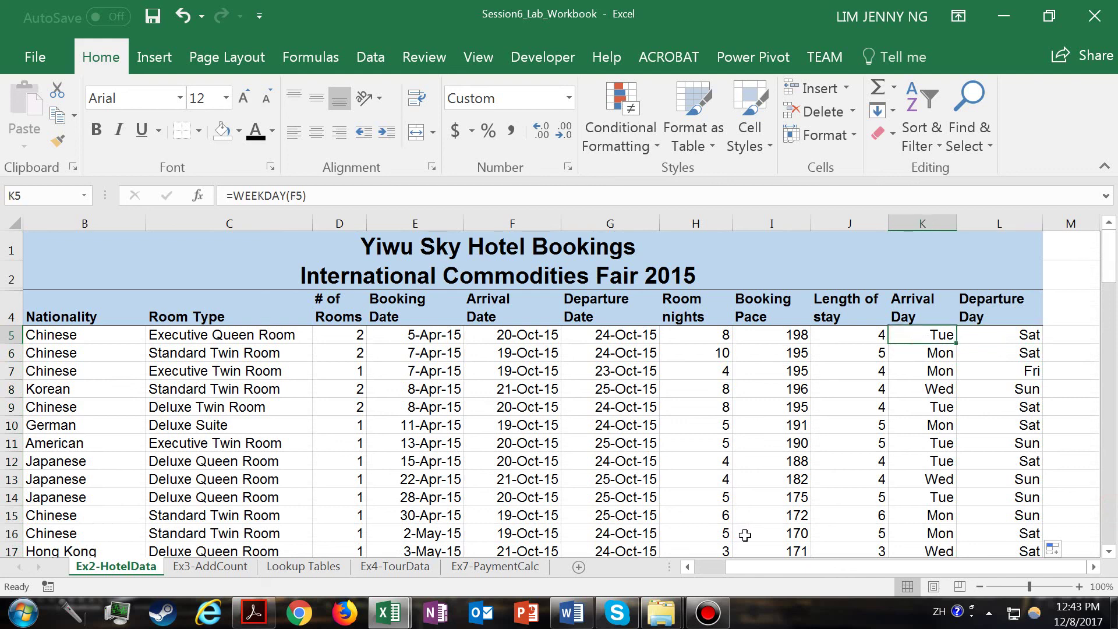
left_click_drag(757, 568, 725, 572)
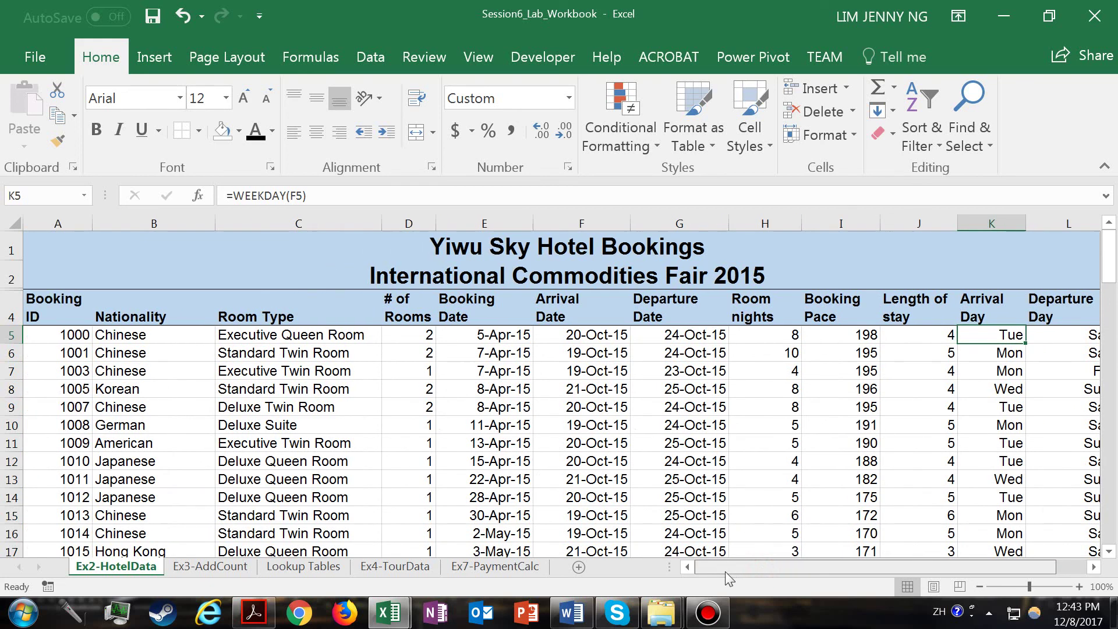